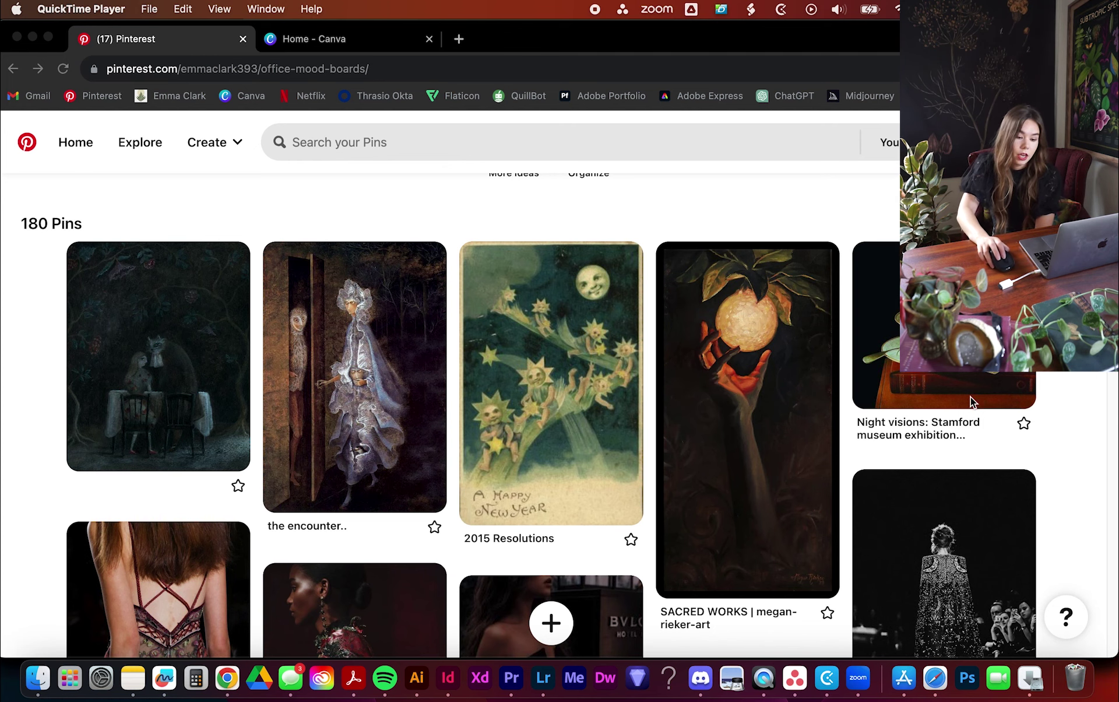
# - Browse the saved pins on the office mood board for vision board imagery
pyautogui.scroll(-4, 1087, 395)
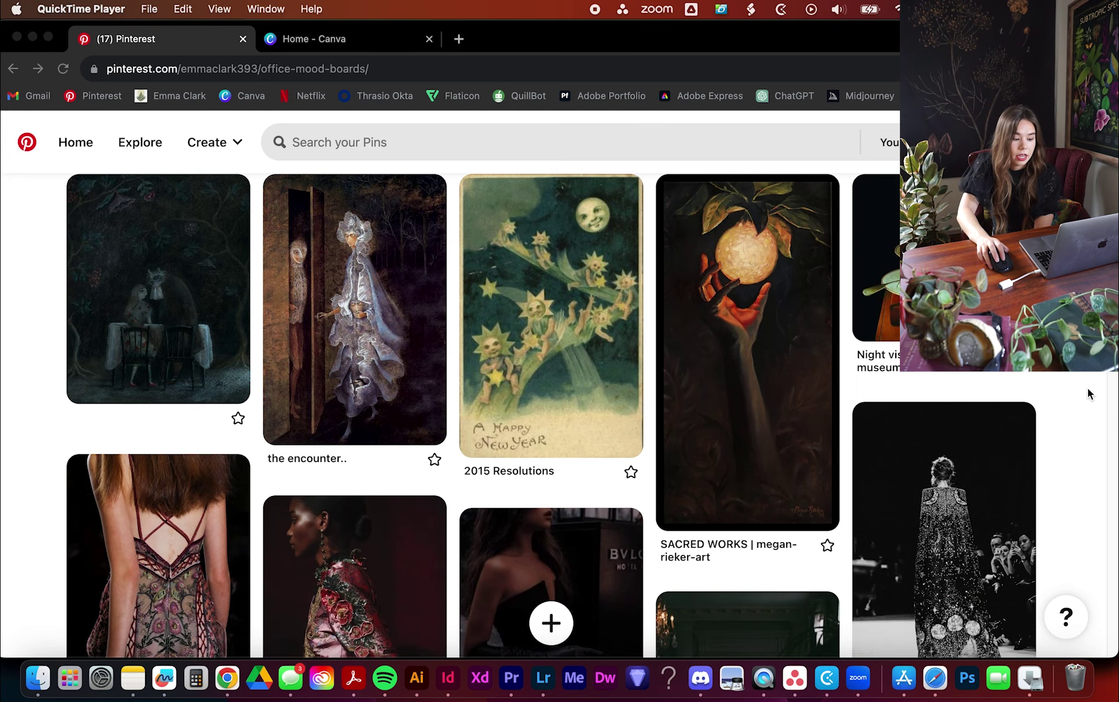
pyautogui.scroll(-1, 1088, 394)
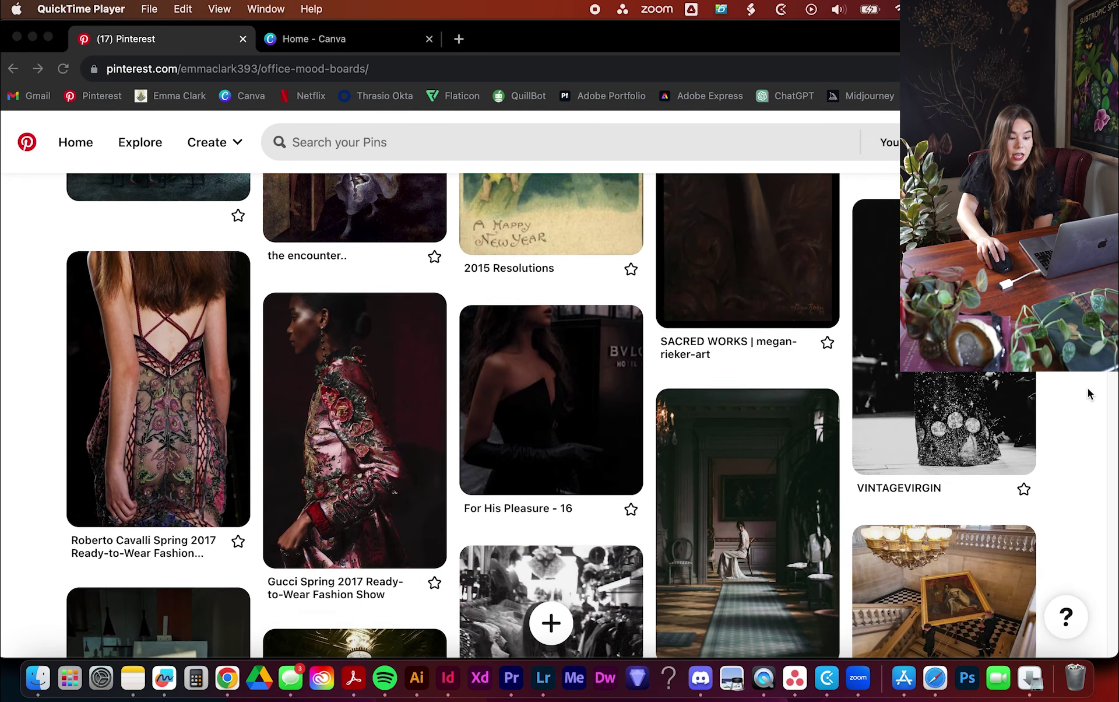
pyautogui.scroll(-1, 1088, 395)
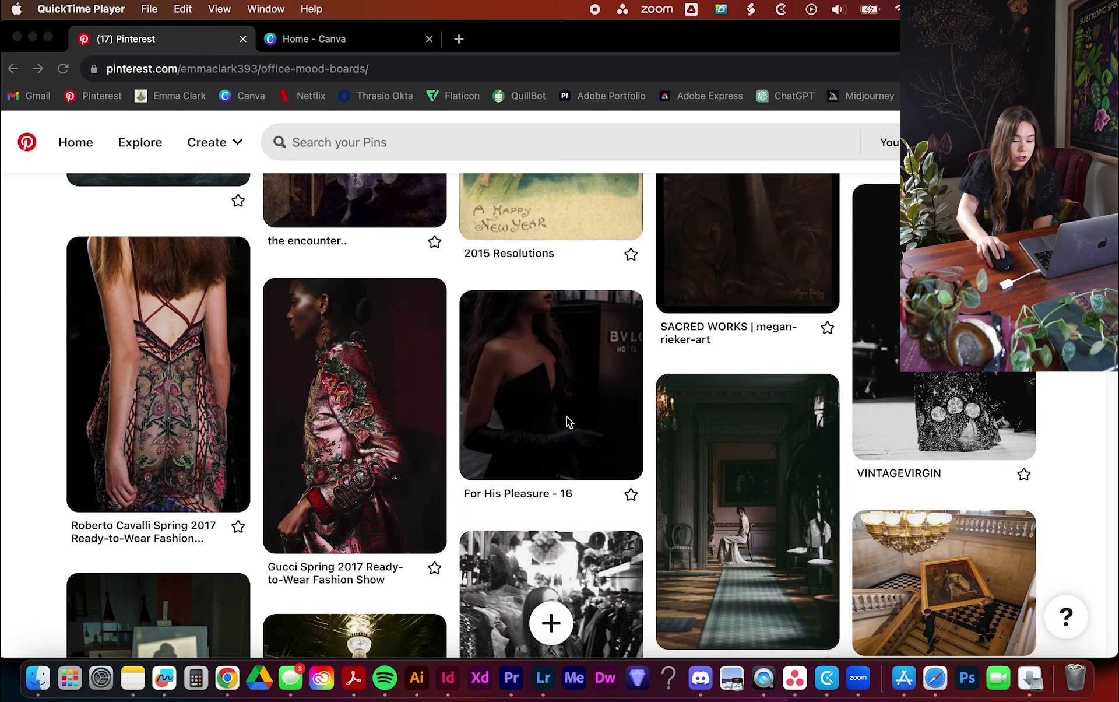
pyautogui.scroll(-2, 1043, 382)
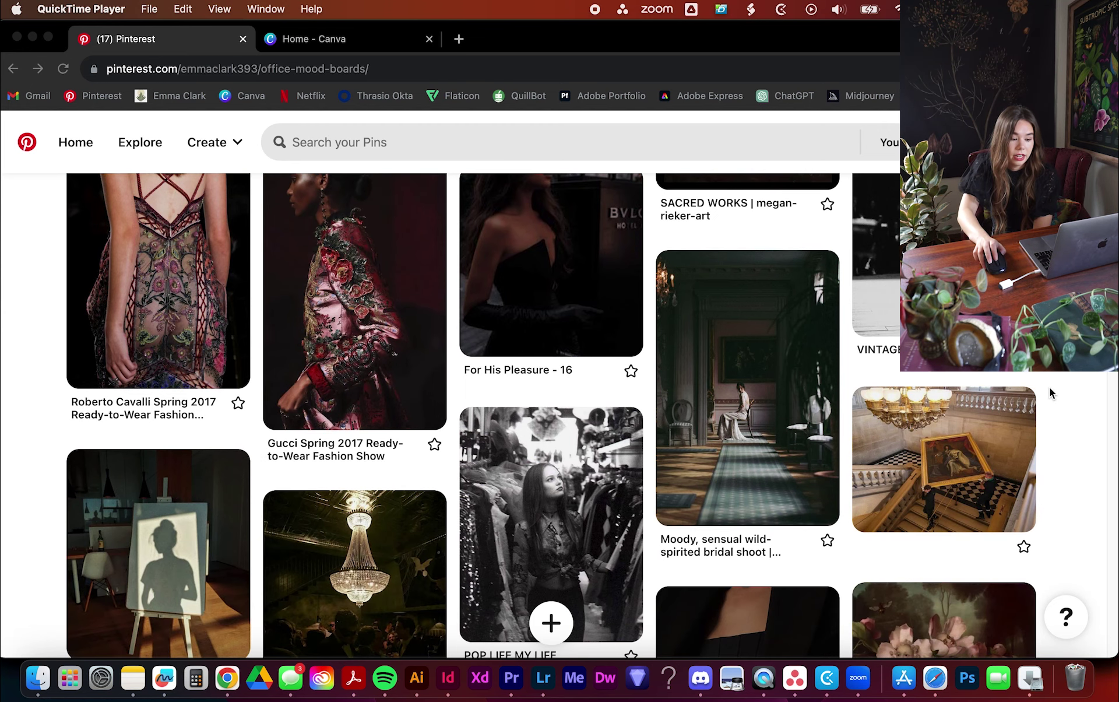
pyautogui.scroll(-3, 1049, 387)
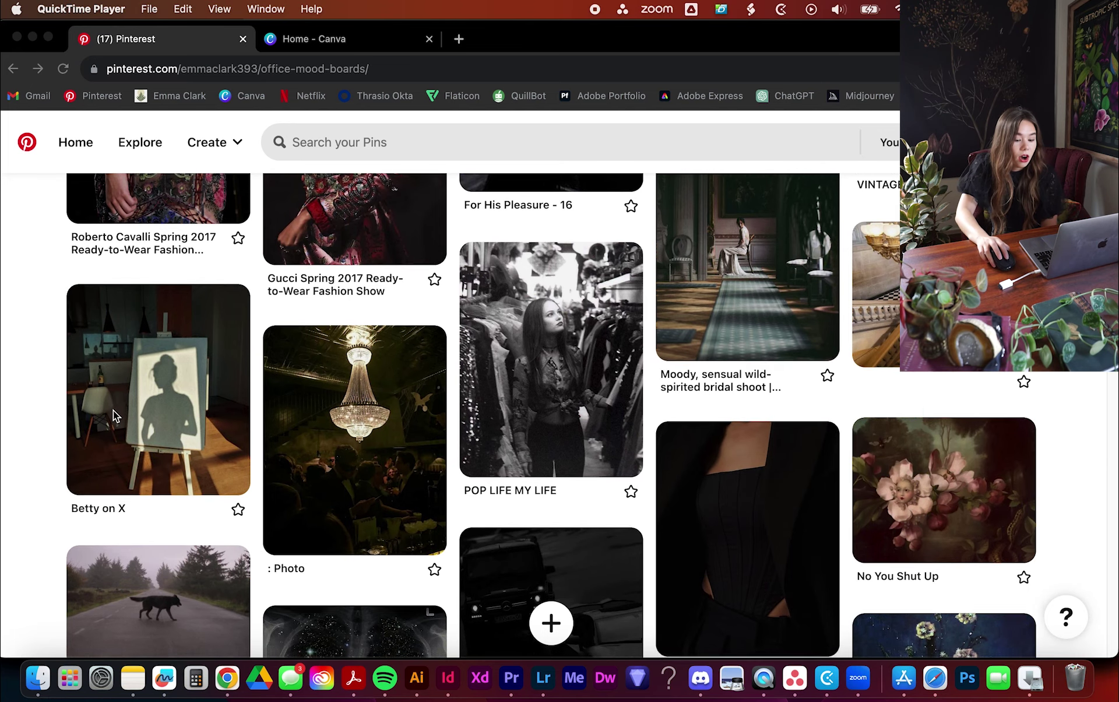
pyautogui.scroll(-2, 111, 414)
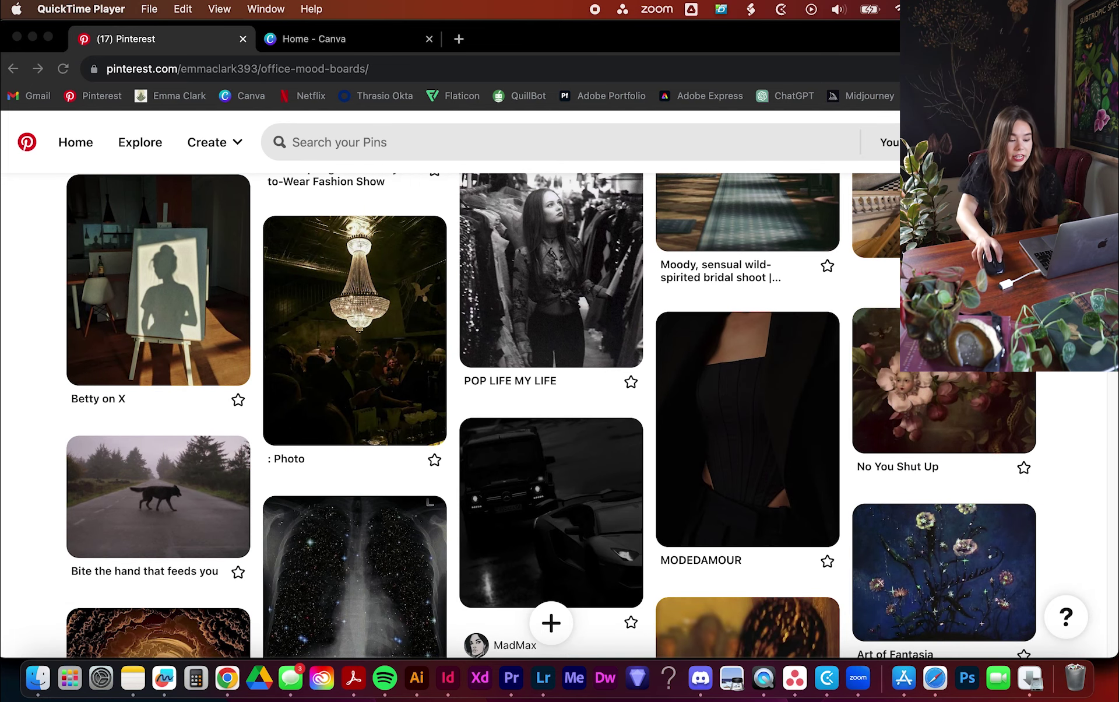
pyautogui.scroll(-2, 1095, 424)
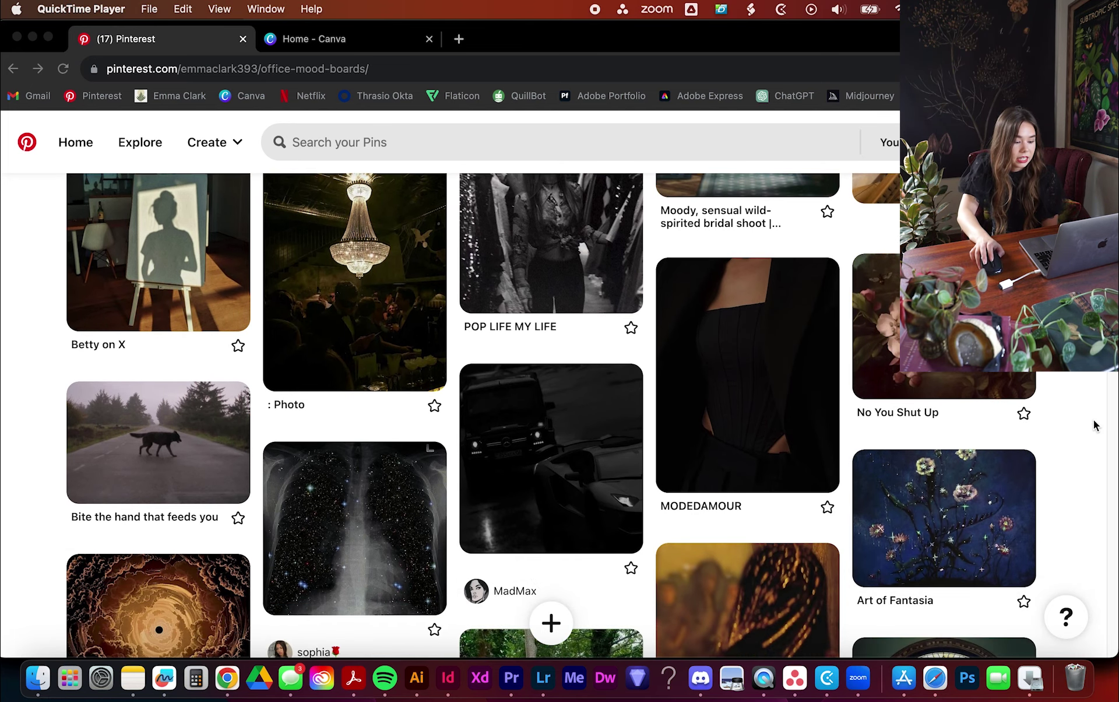
pyautogui.scroll(-5, 1094, 424)
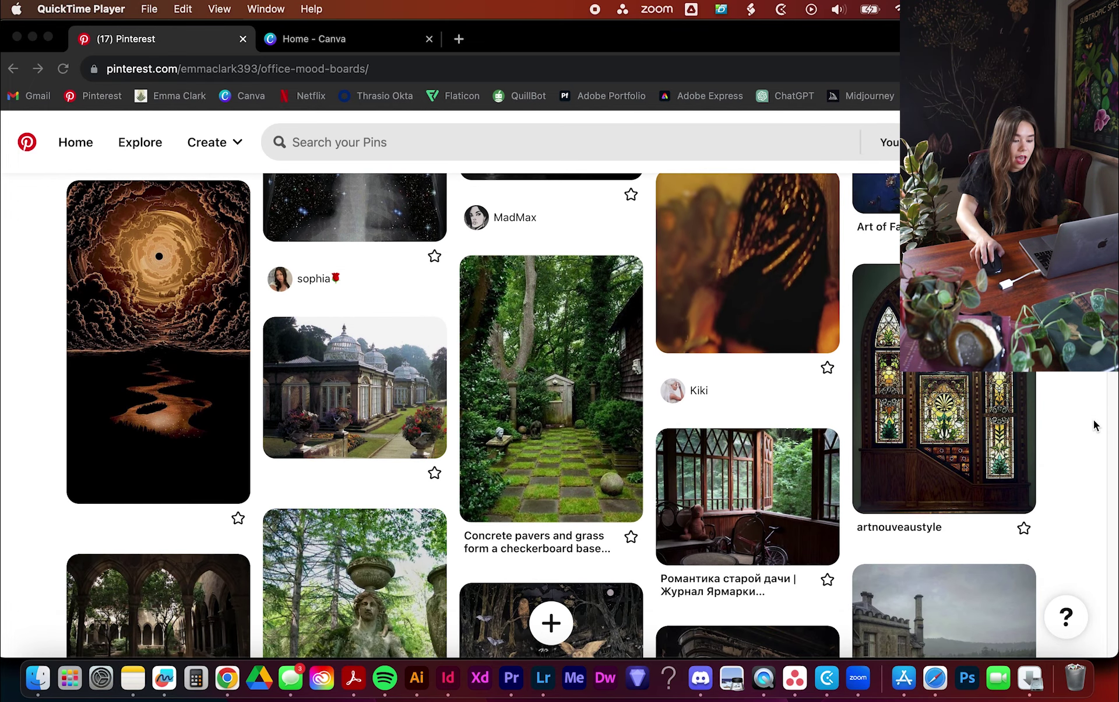
pyautogui.scroll(-2, 1094, 424)
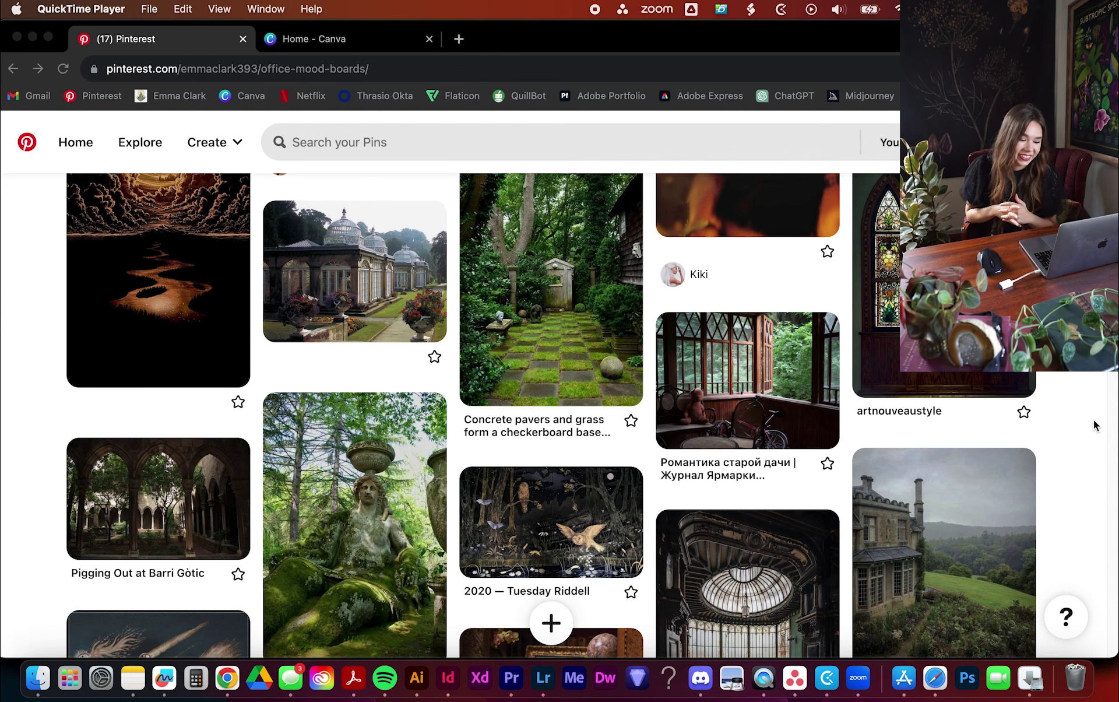
pyautogui.scroll(-7, 1095, 425)
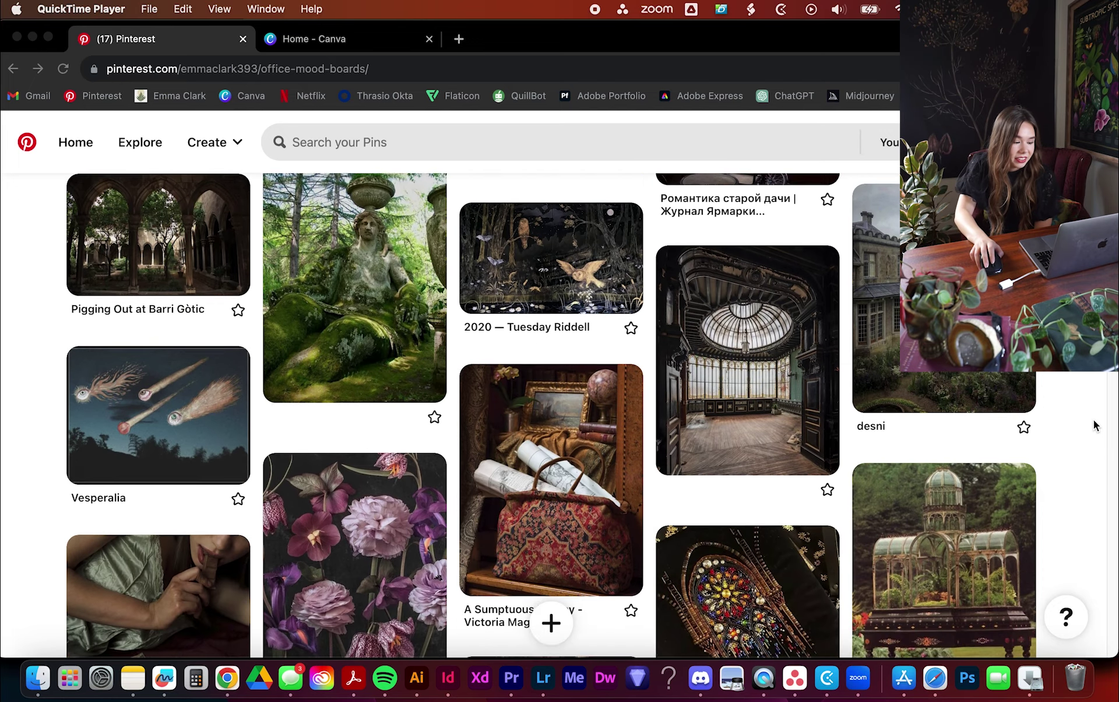
pyautogui.scroll(-20, 1094, 425)
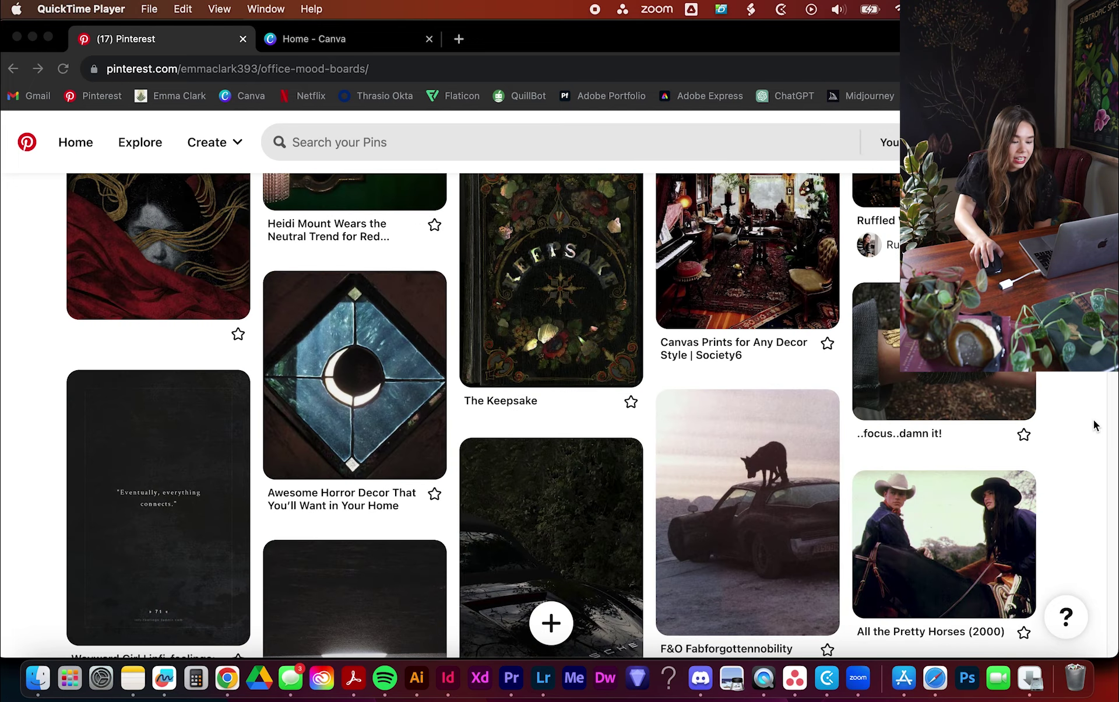
pyautogui.scroll(-3, 1095, 426)
pyautogui.scroll(20, 1095, 429)
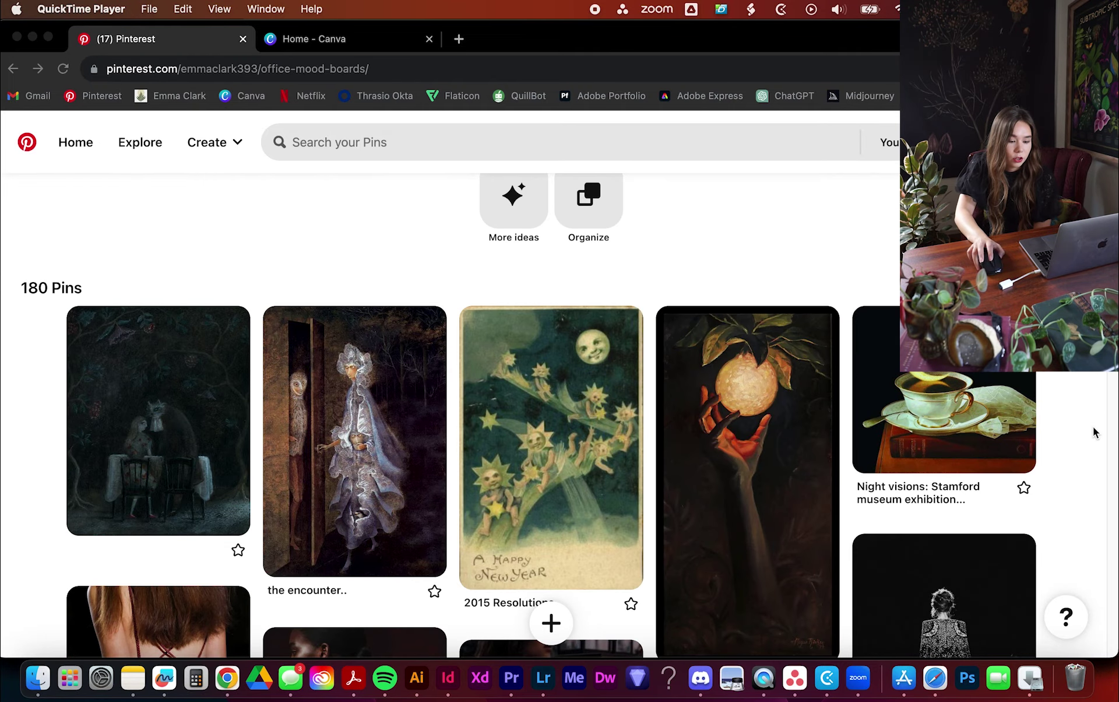
# - Open the SACRED WORKS pin showing a hand reaching for a glowing fruit and download its image
pyautogui.click(761, 379)
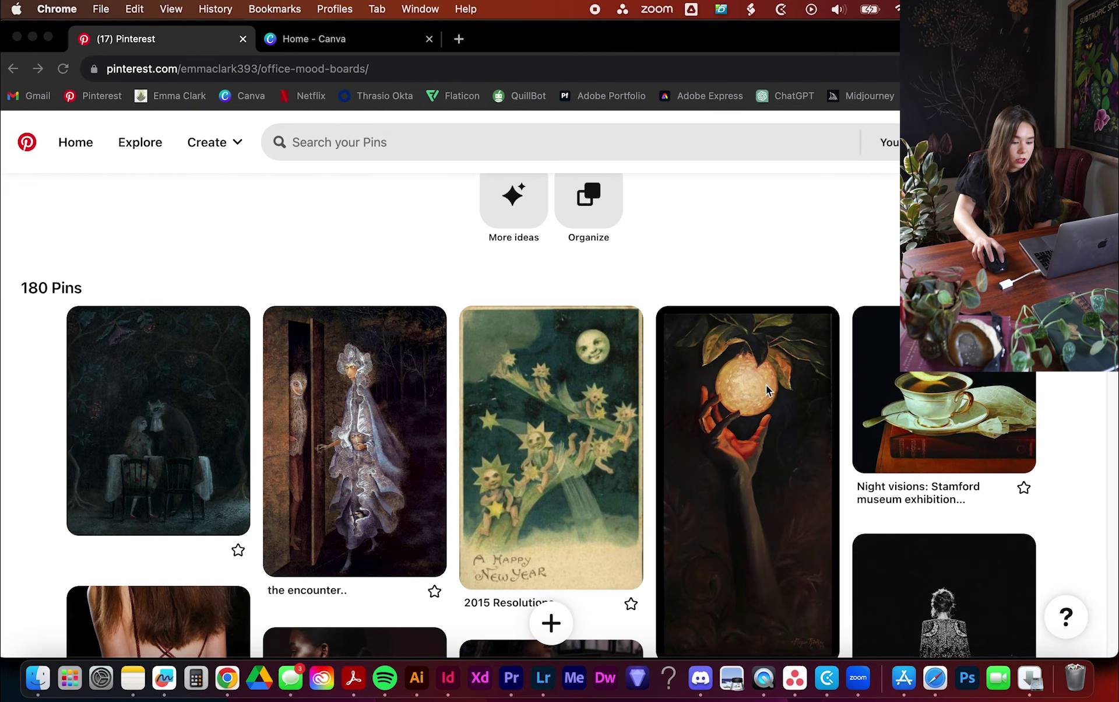
pyautogui.click(756, 373)
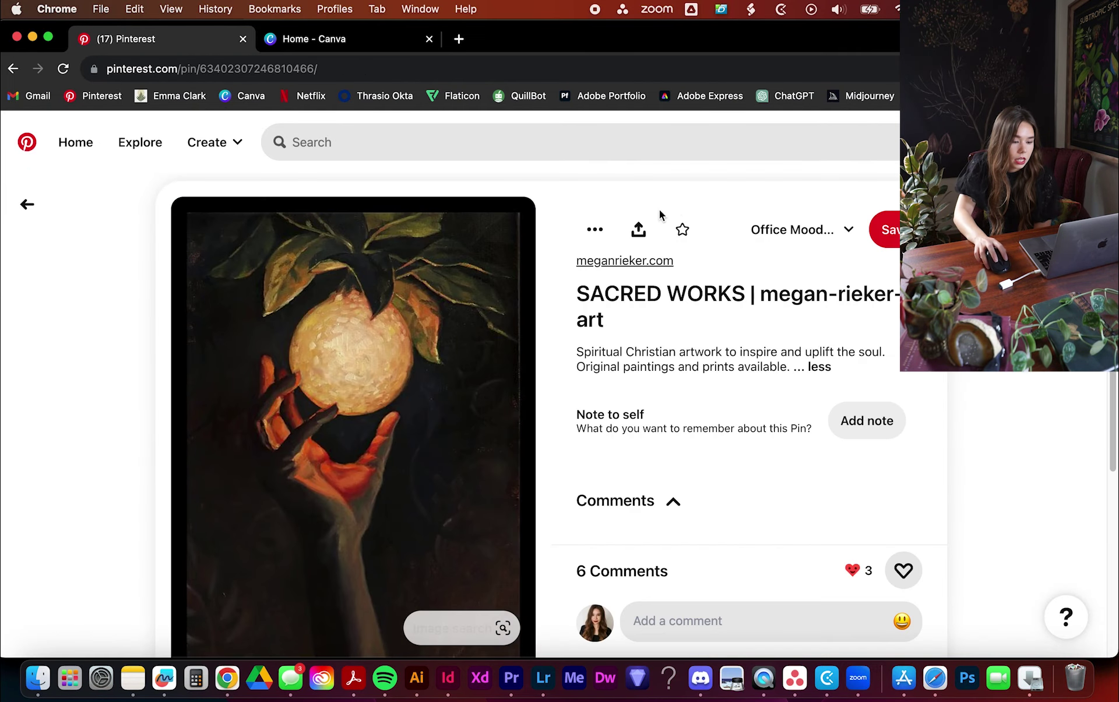
pyautogui.click(594, 229)
pyautogui.click(600, 301)
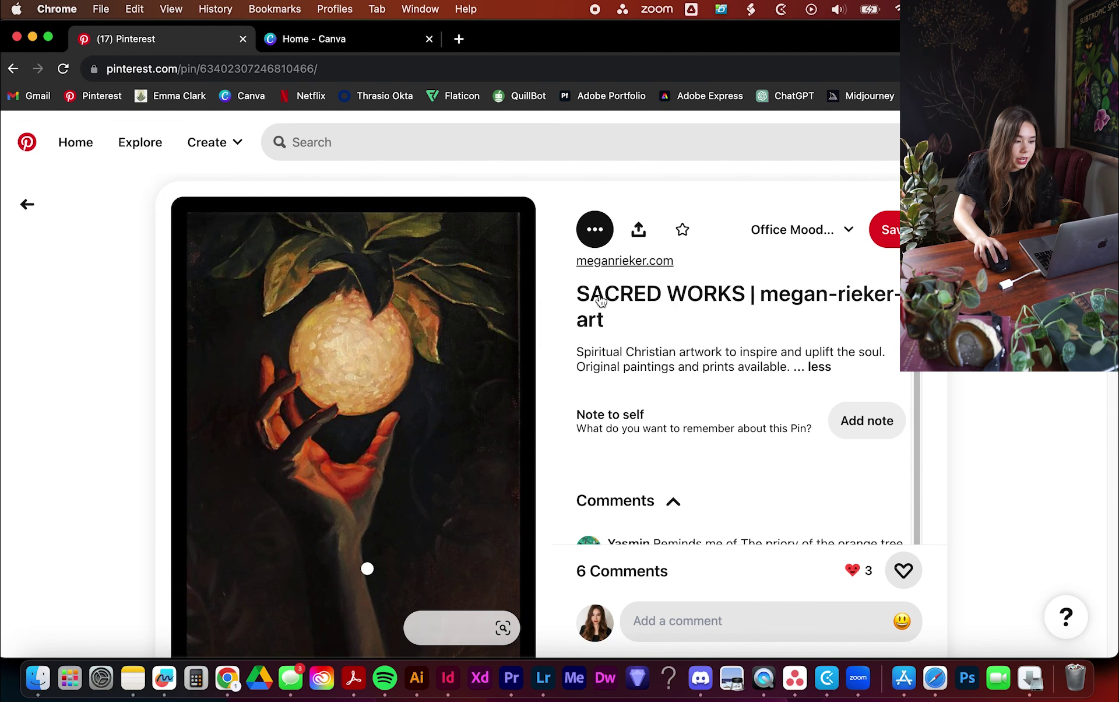
# - Switch to Finder, view the Assets folder inside Working Files, and return to the browser
pyautogui.click(41, 664)
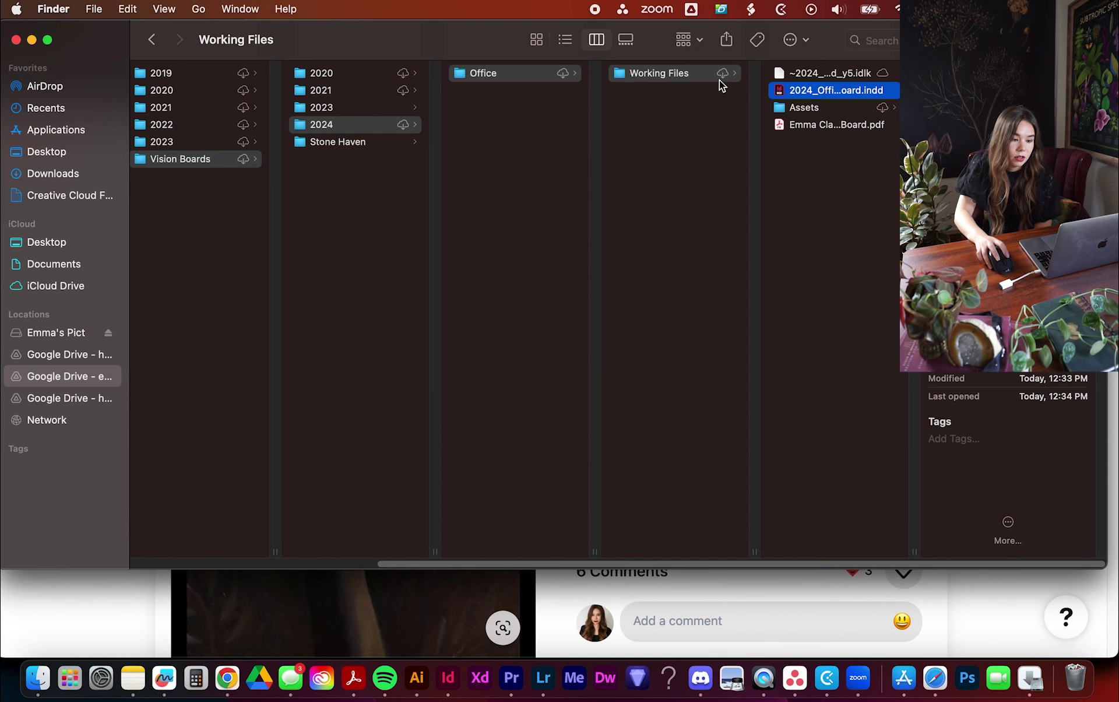
pyautogui.click(828, 111)
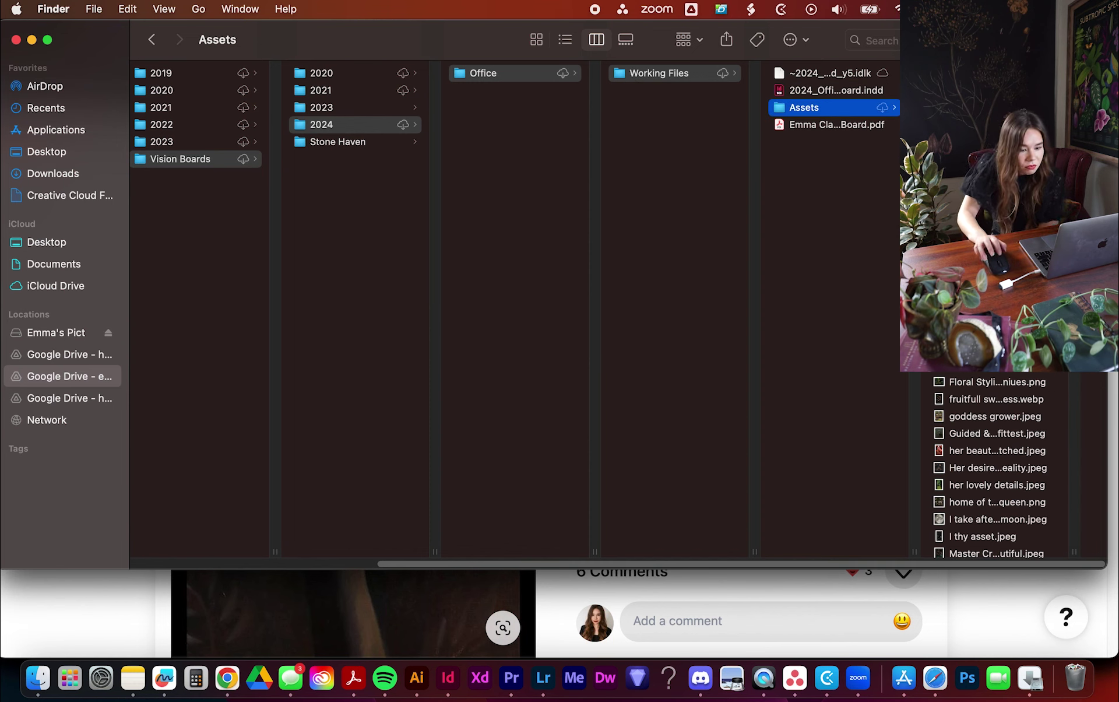
pyautogui.click(1012, 604)
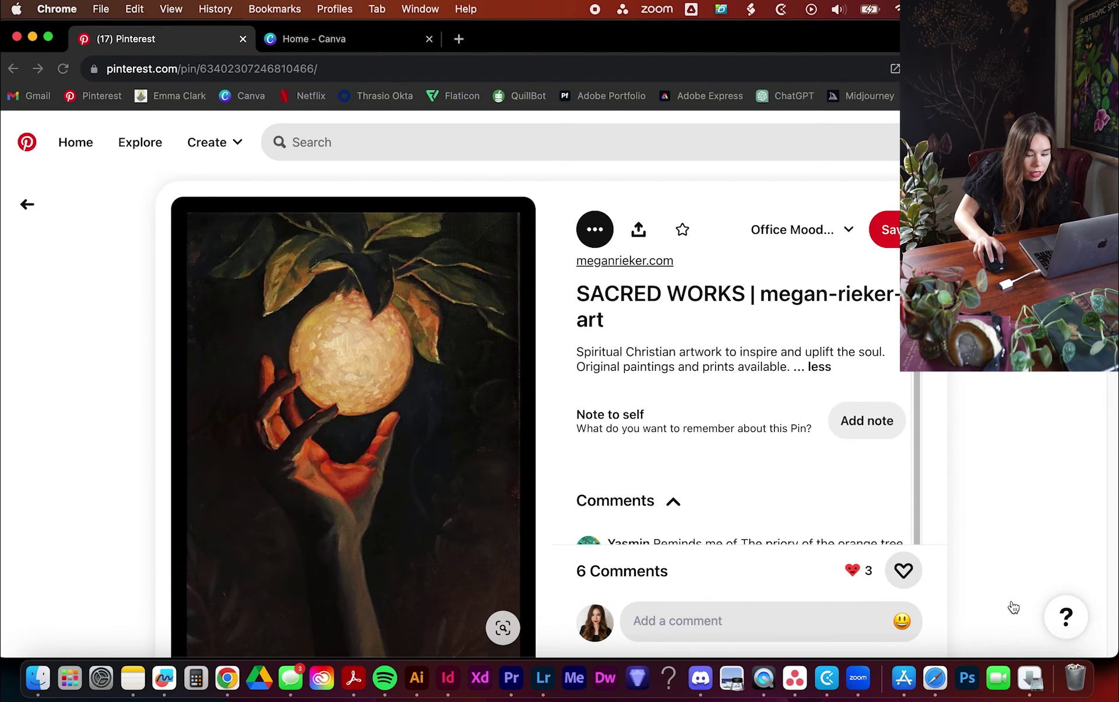
# - Switch to Canva and create a new blank design in the A4 (Landscape) format
pyautogui.click(295, 42)
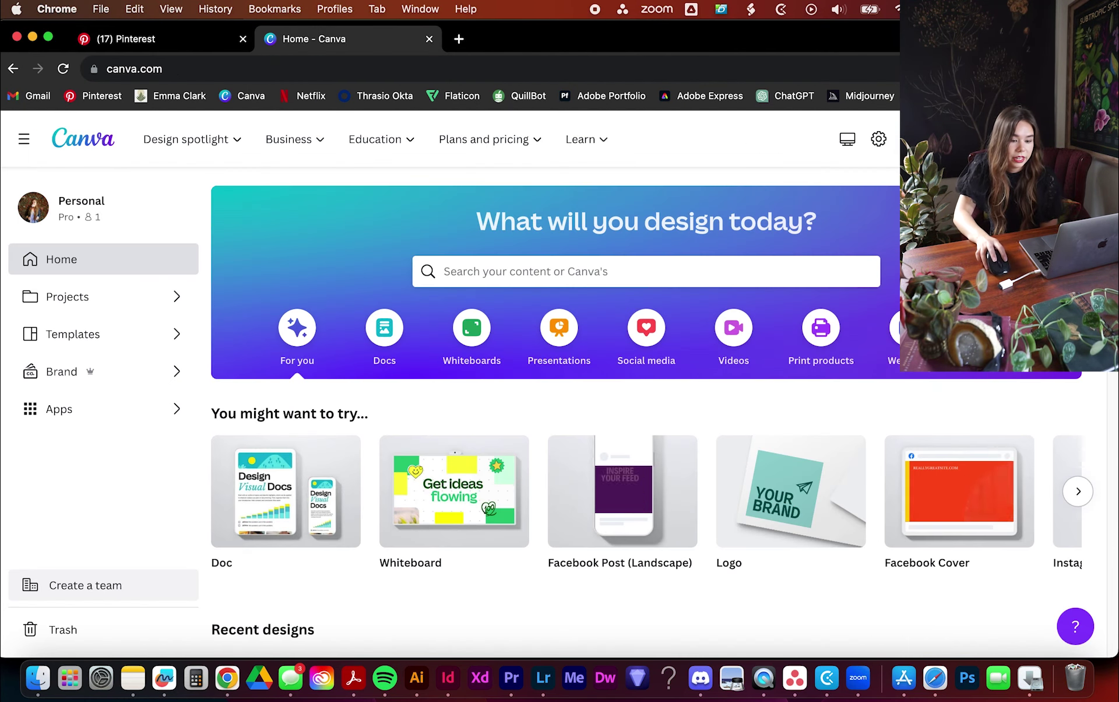
pyautogui.click(785, 137)
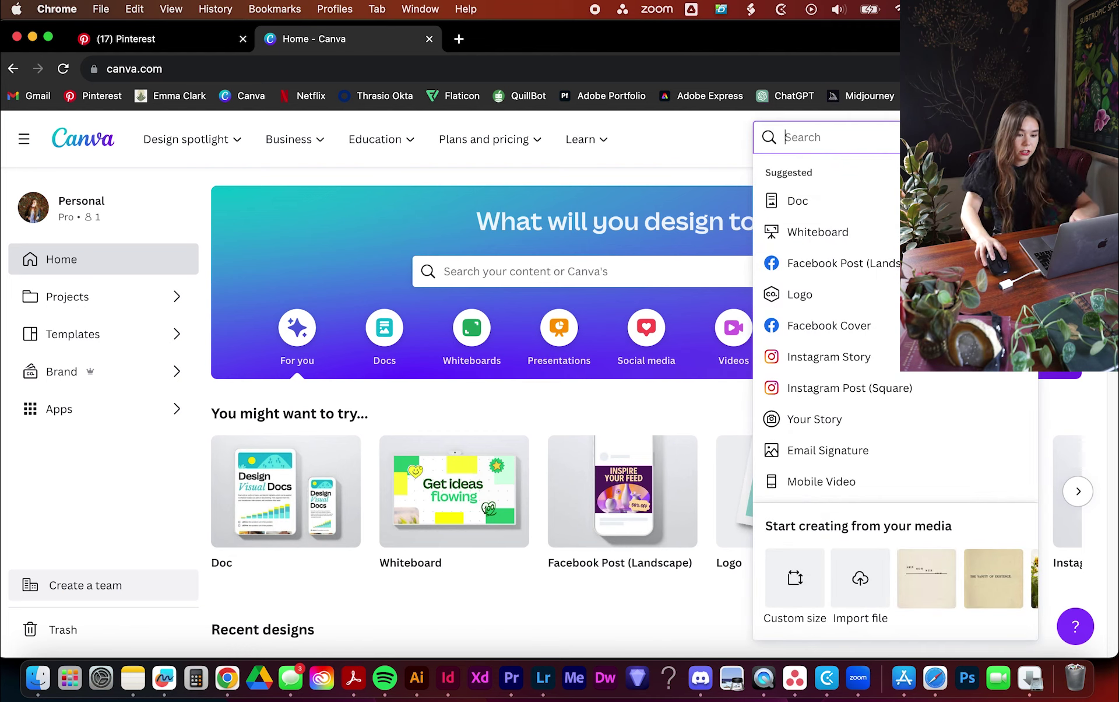
pyautogui.write('a4')
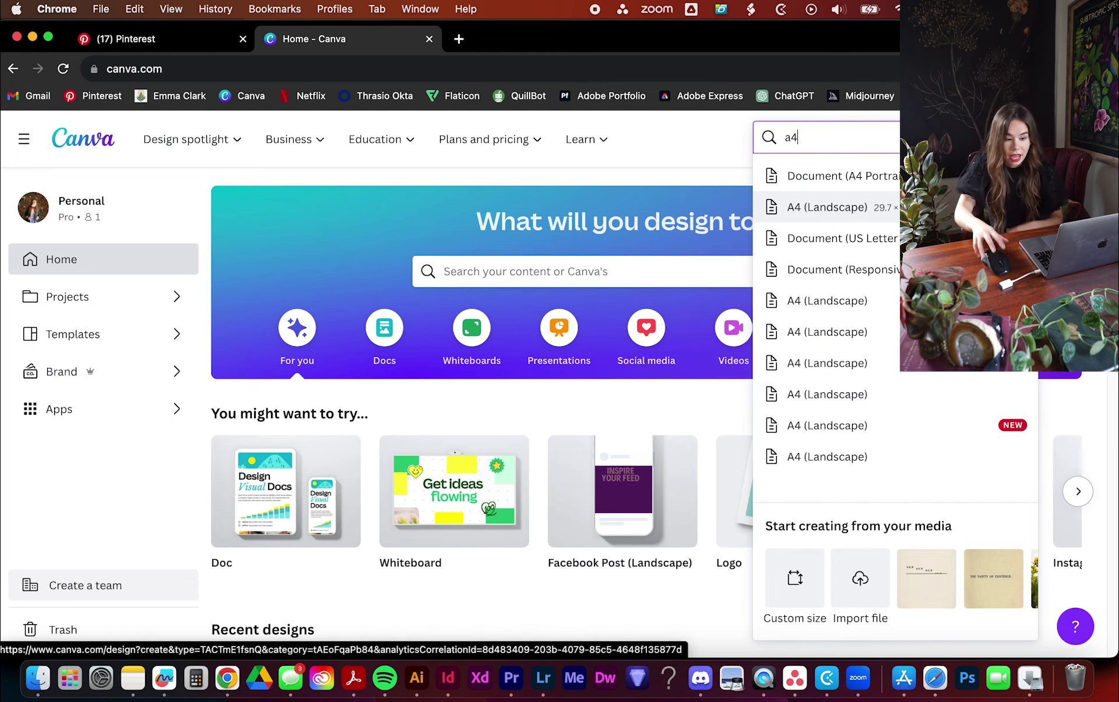
pyautogui.click(828, 207)
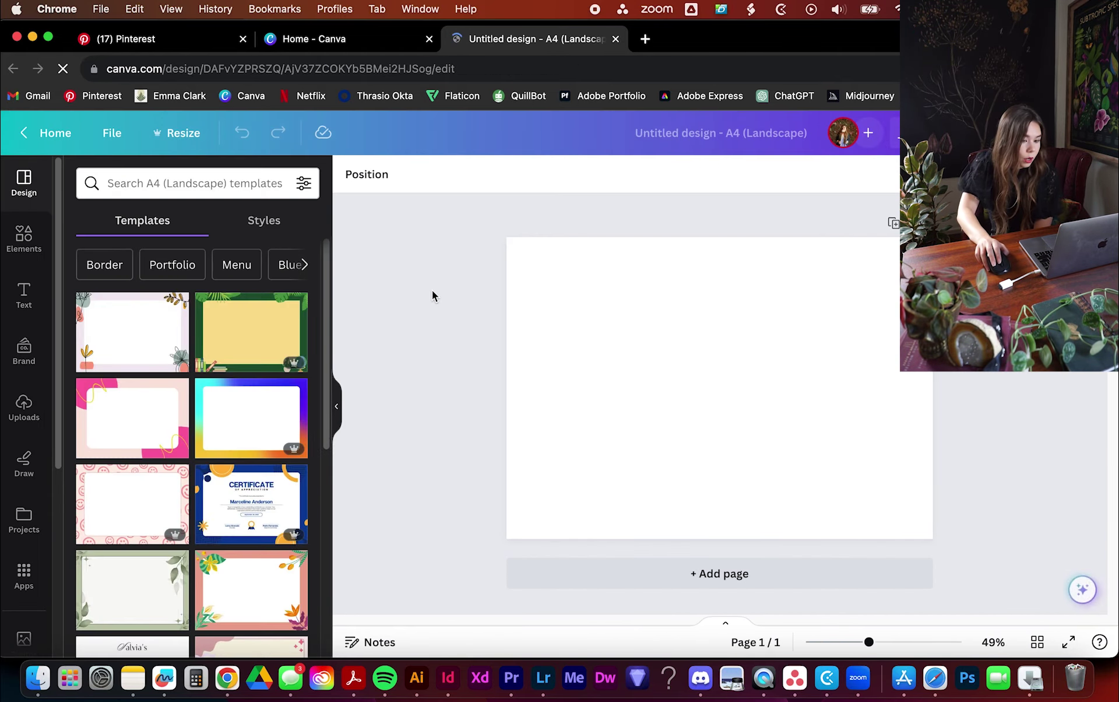
# - Add the grid of two equal stacked frames and shrink it into the upper-left corner of the page
pyautogui.click(33, 250)
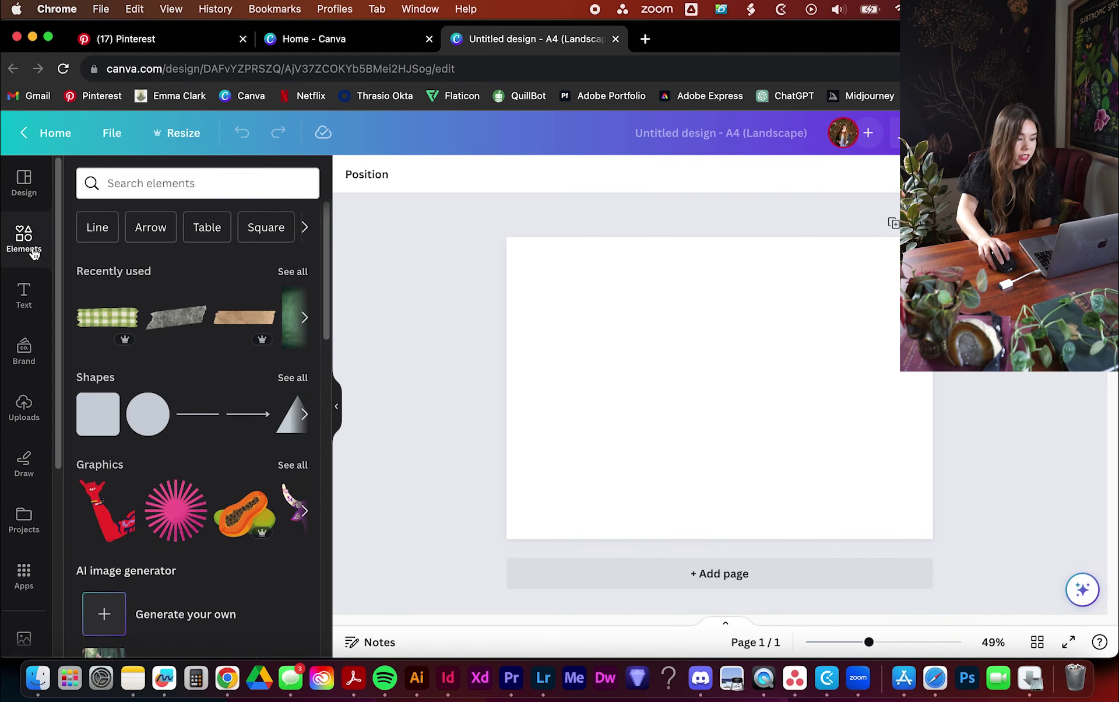
pyautogui.scroll(-5, 204, 404)
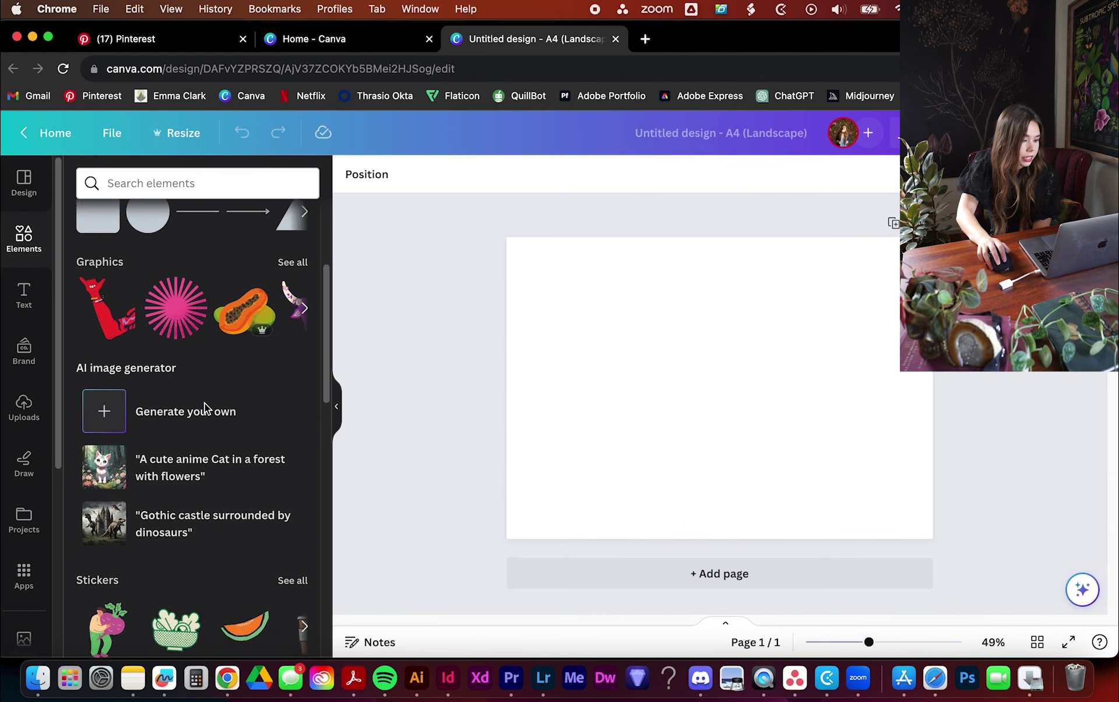
pyautogui.scroll(-18, 205, 403)
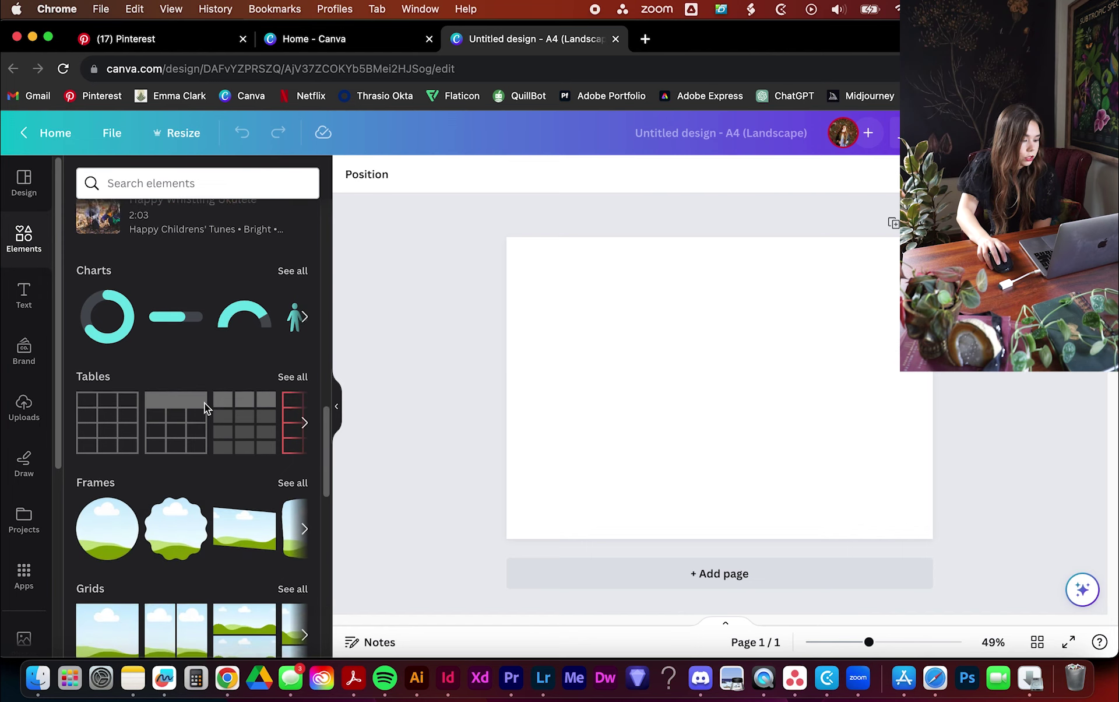
pyautogui.scroll(-7, 205, 403)
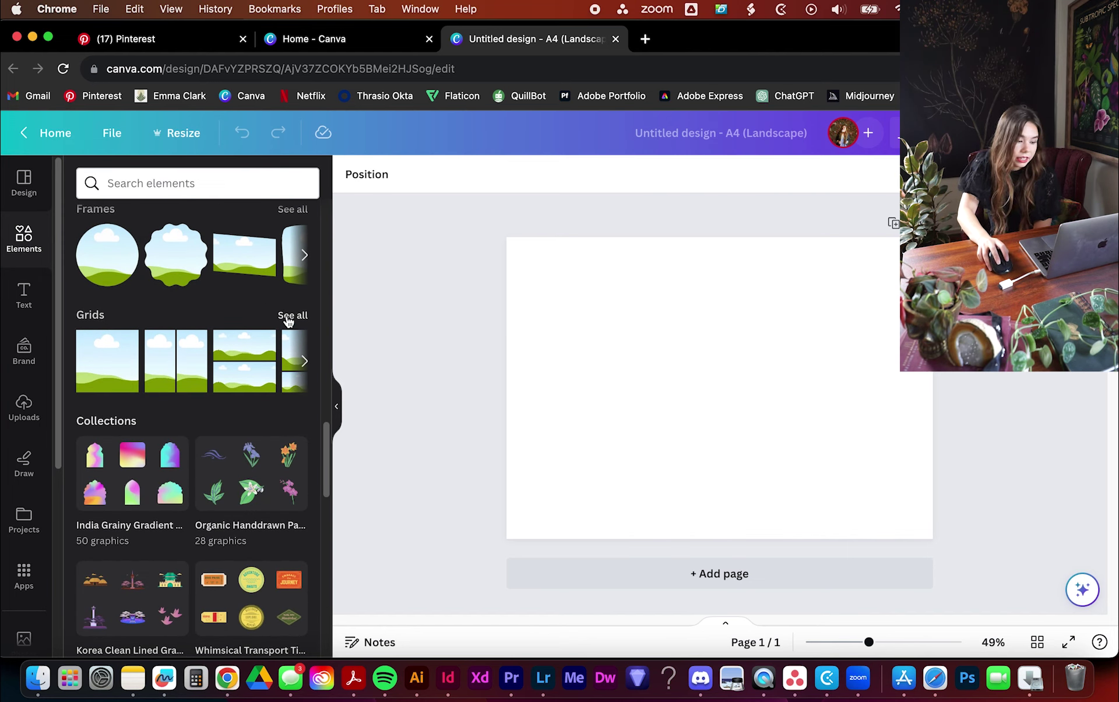
pyautogui.click(241, 379)
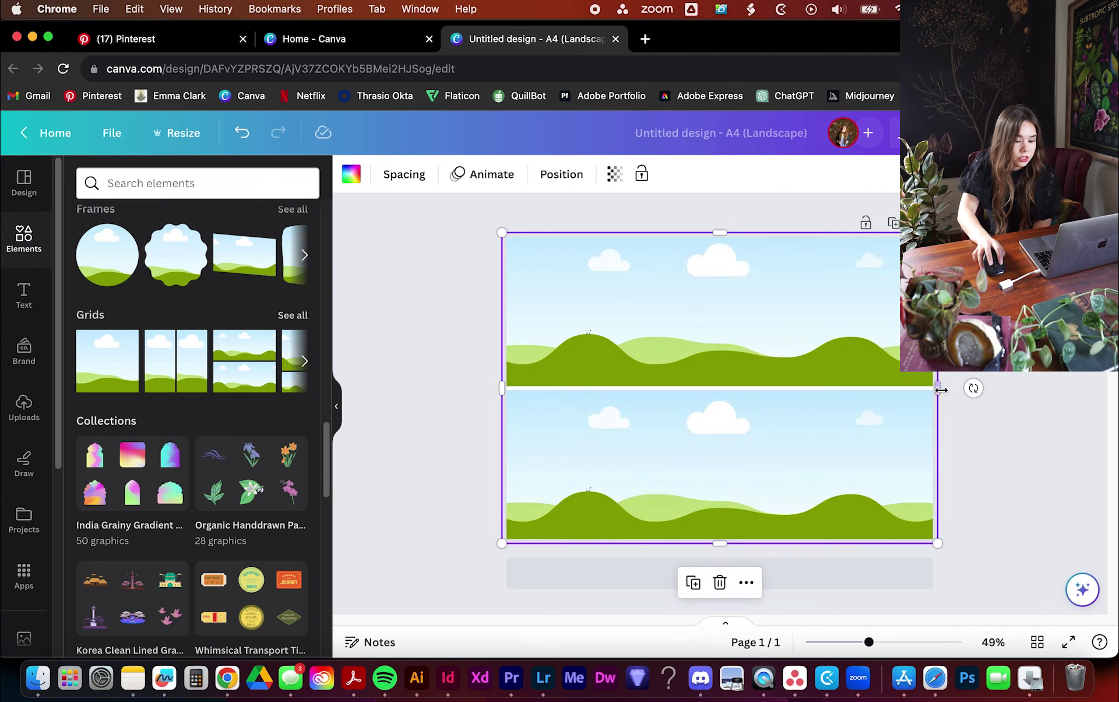
pyautogui.moveTo(937, 387); pyautogui.dragTo(650, 388)
pyautogui.moveTo(575, 547); pyautogui.dragTo(574, 367)
pyautogui.moveTo(652, 299); pyautogui.dragTo(616, 300)
# - Add the grid with a taller frame above a shorter one and shrink it into the page's upper-right corner
pyautogui.click(303, 361)
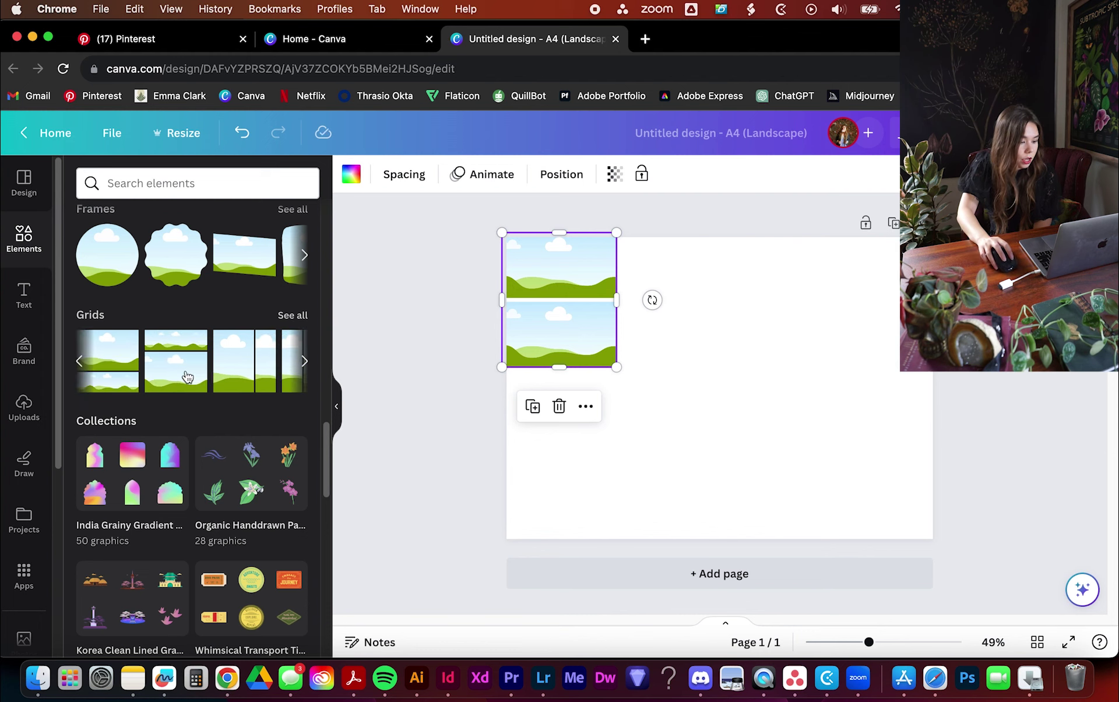
pyautogui.click(130, 371)
pyautogui.moveTo(502, 392); pyautogui.dragTo(749, 388)
pyautogui.moveTo(849, 543); pyautogui.dragTo(857, 353)
pyautogui.moveTo(750, 290); pyautogui.dragTo(819, 293)
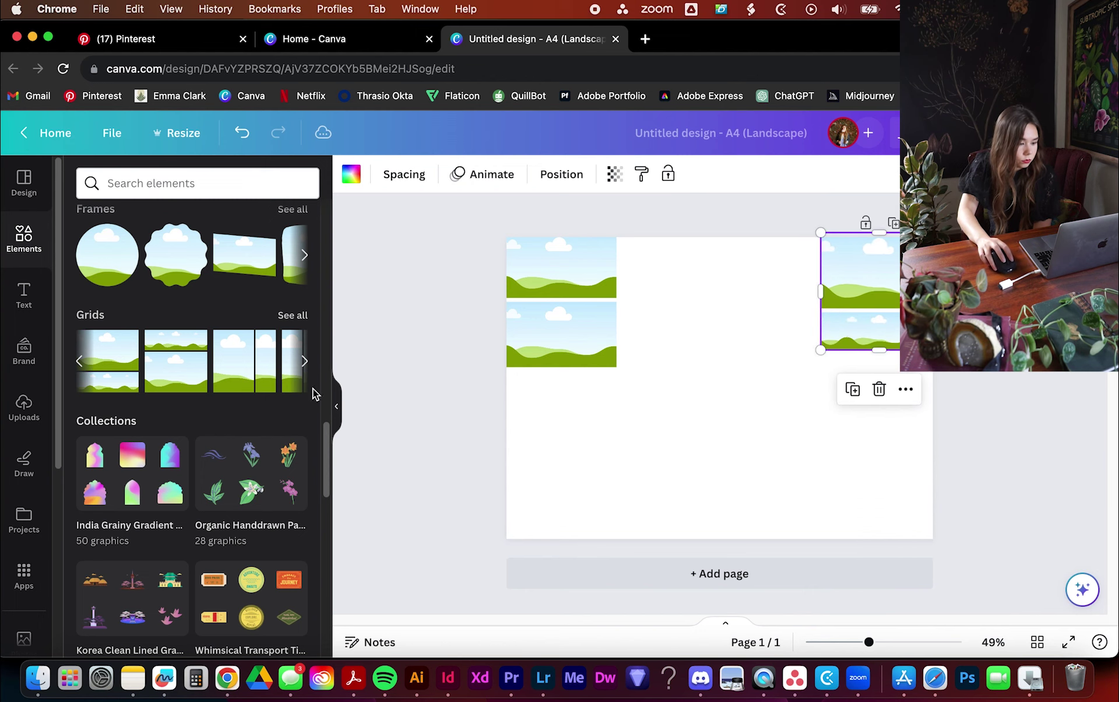
# - Add the grid with a wide and a narrow column and narrow it to fit between the two corner grids
pyautogui.click(262, 373)
pyautogui.moveTo(938, 389); pyautogui.dragTo(816, 419)
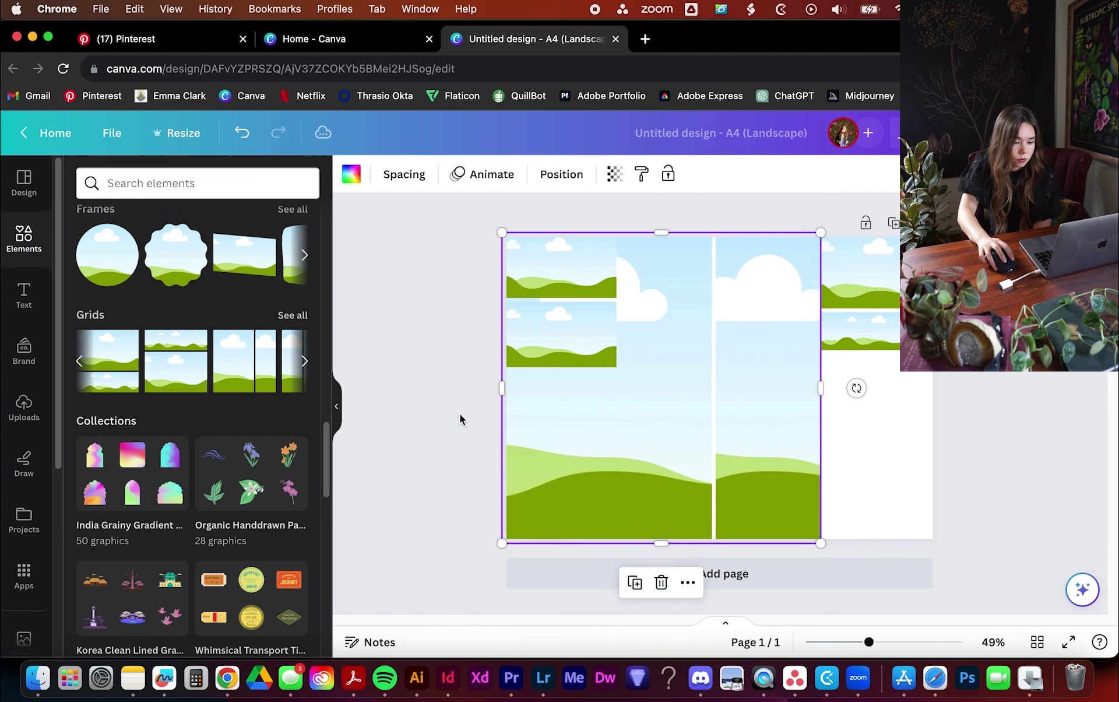
pyautogui.moveTo(501, 387); pyautogui.dragTo(616, 387)
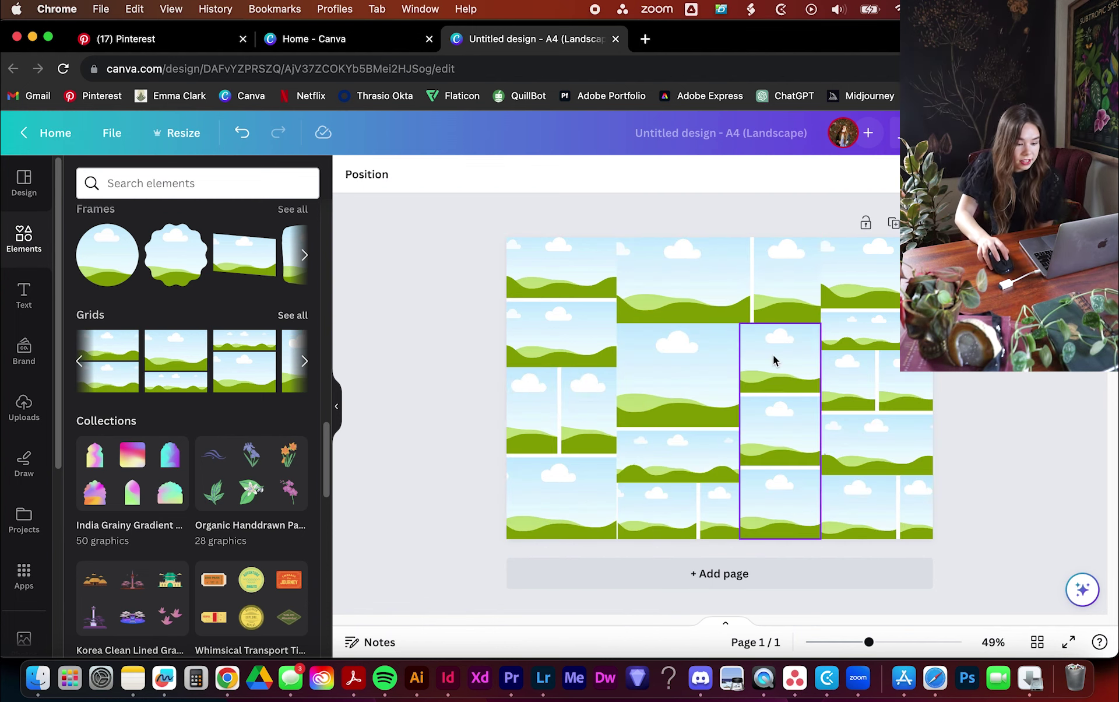
# - Upload Artemis Garden.jpeg from the Assets folder and place it in the large frame near the page's centre
pyautogui.click(24, 410)
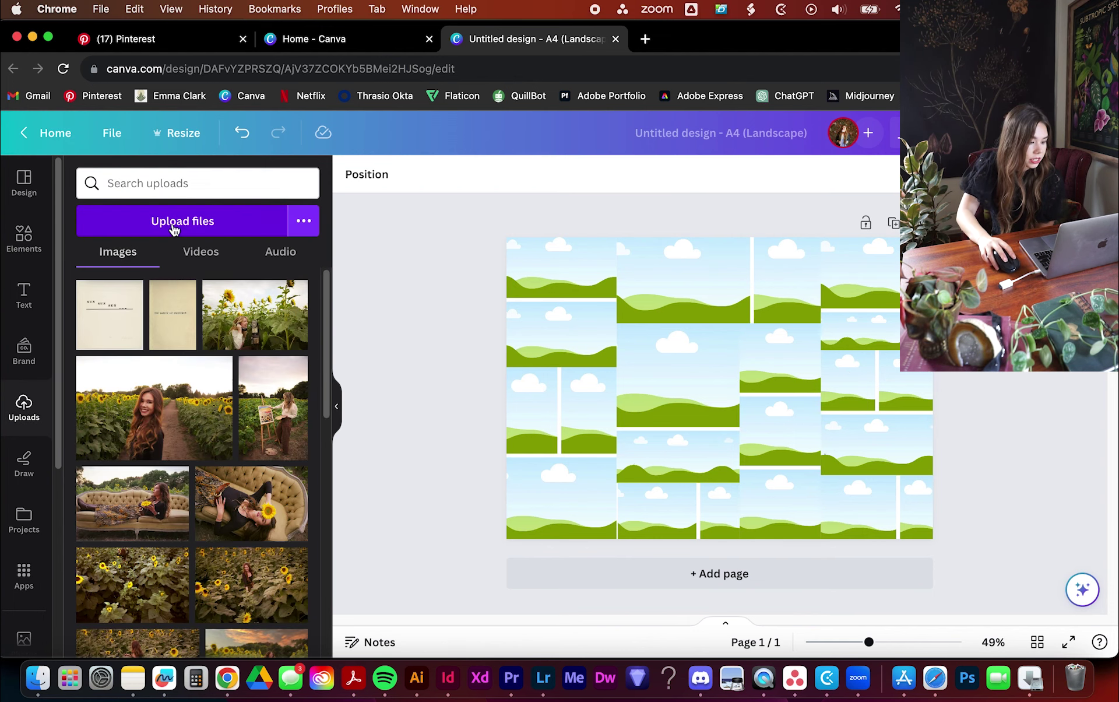
pyautogui.click(173, 224)
pyautogui.click(754, 181)
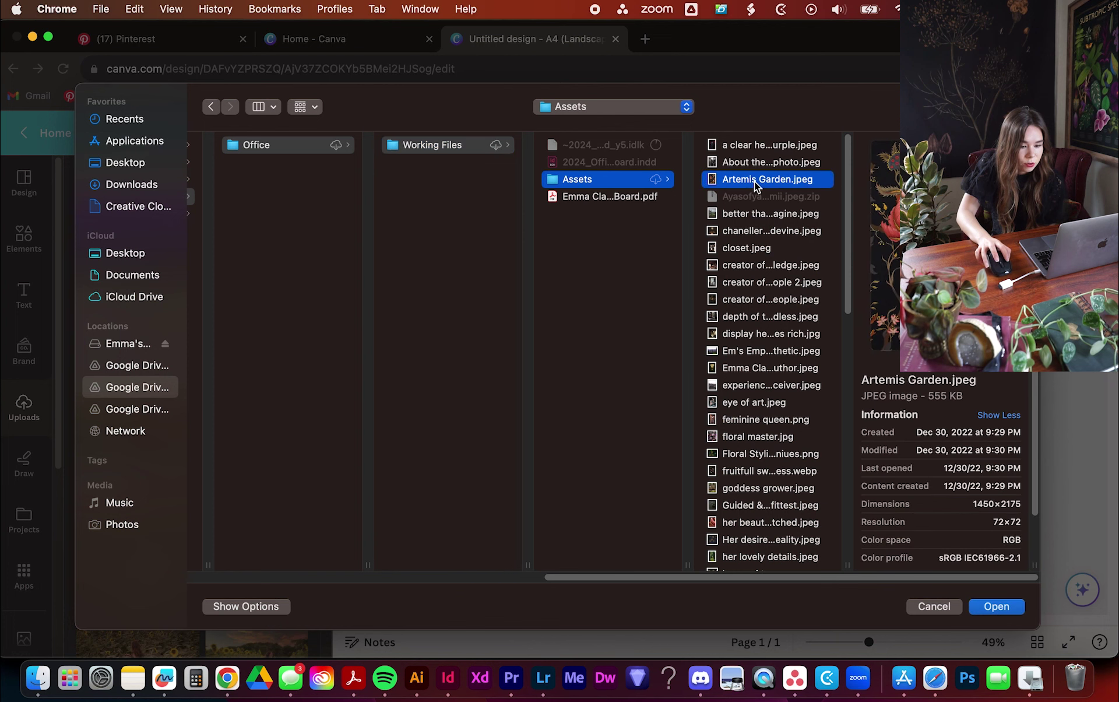
pyautogui.click(994, 607)
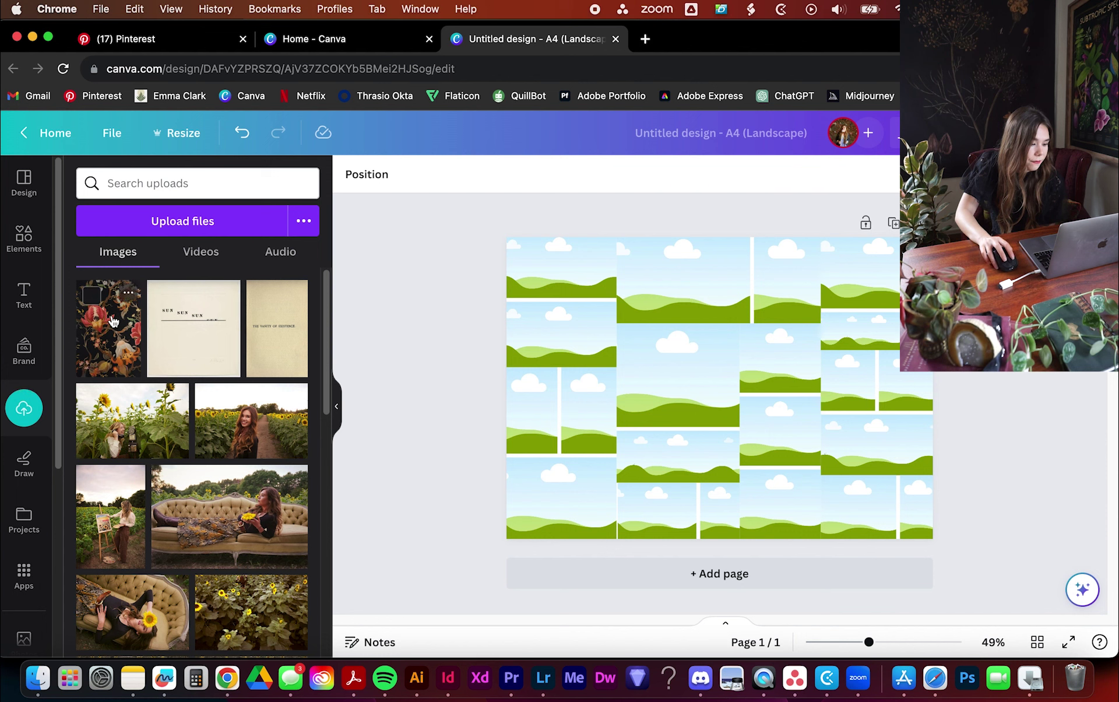
pyautogui.moveTo(140, 328); pyautogui.dragTo(644, 348)
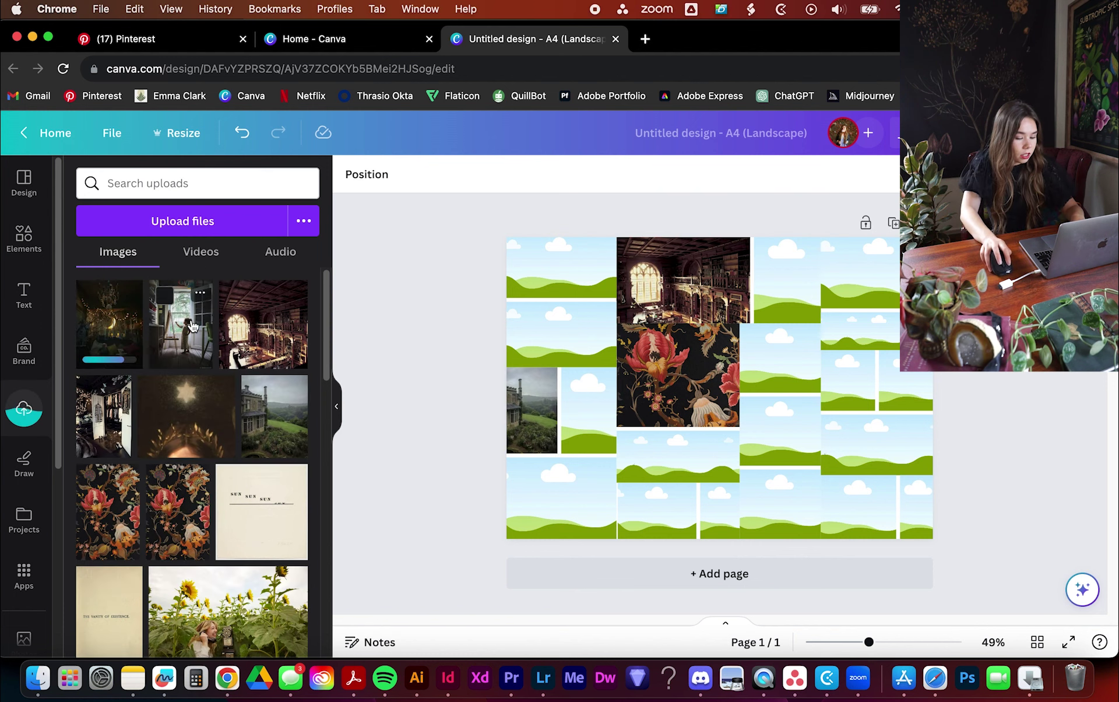
# - Fill the tall frame beside the stone house photo with the easel picture and the frame lower right of the floral with the crescent-moon picture
pyautogui.moveTo(181, 324)
pyautogui.mouseDown()
pyautogui.moveTo(589, 396)
pyautogui.moveTo(722, 401)
pyautogui.moveTo(595, 415)
pyautogui.mouseUp()
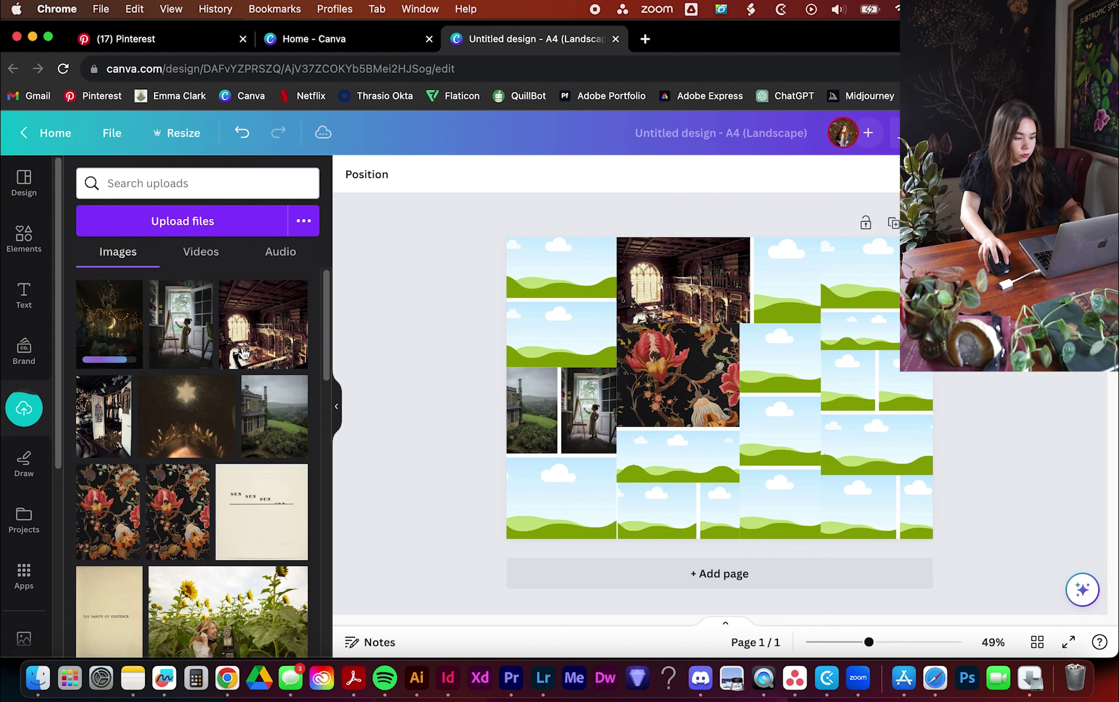
pyautogui.moveTo(265, 341); pyautogui.dragTo(780, 430)
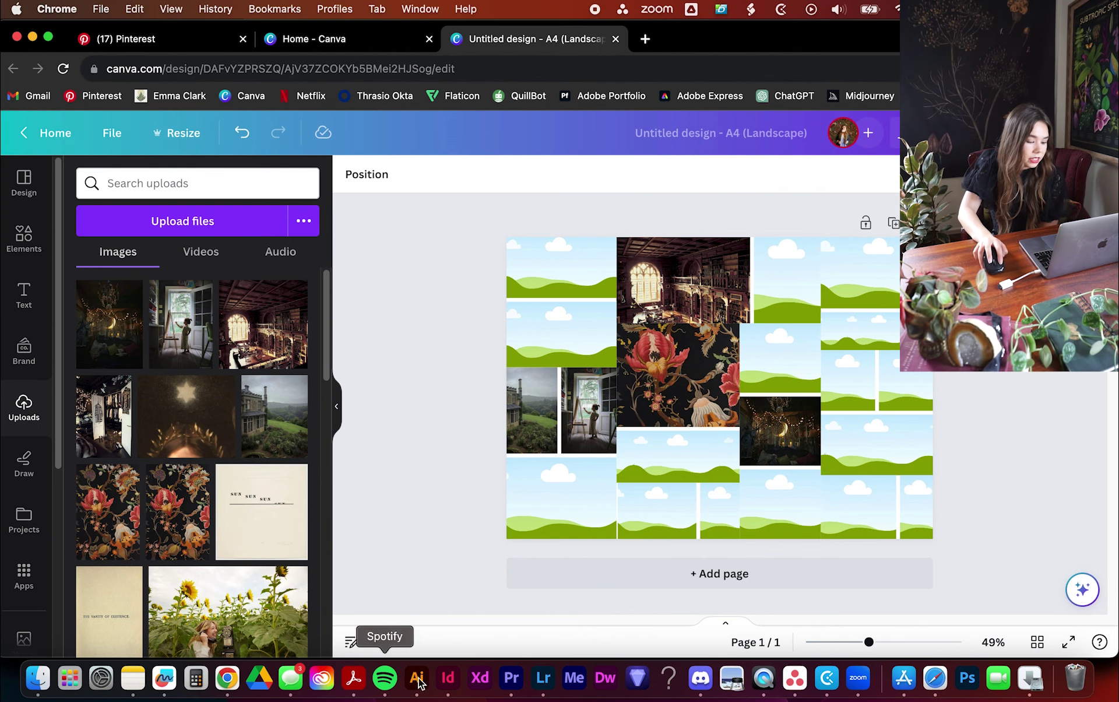
# - Switch to InDesign and set up a portrait vision board document 36 in wide and 48 in high
pyautogui.click(447, 678)
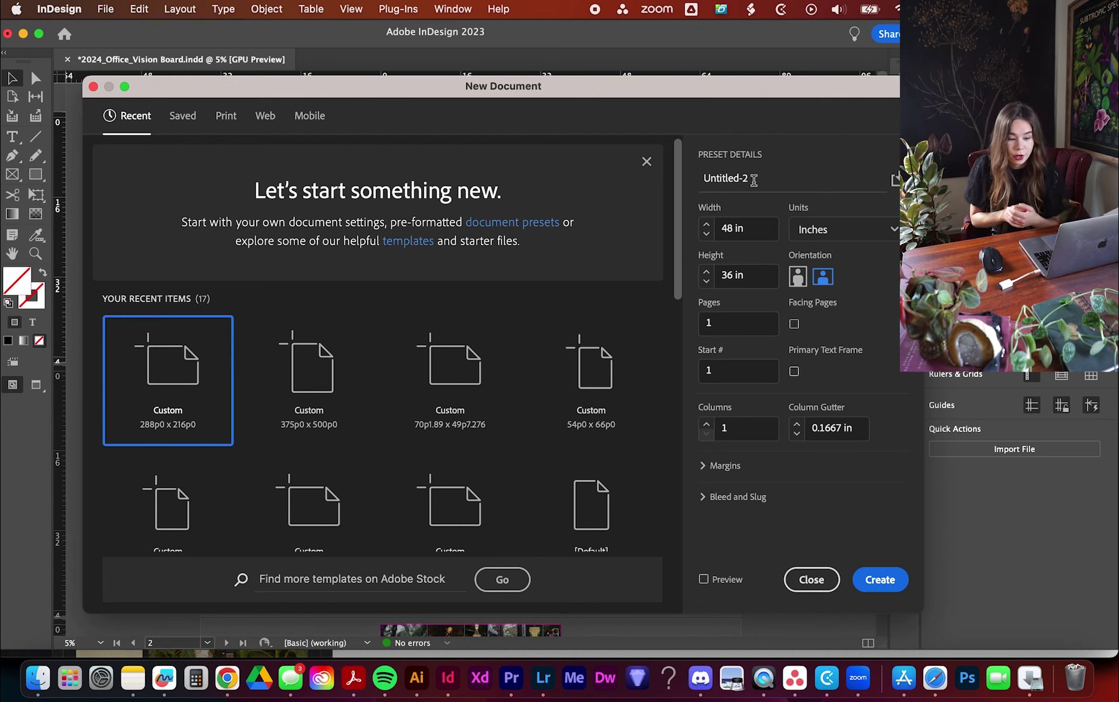
pyautogui.click(799, 276)
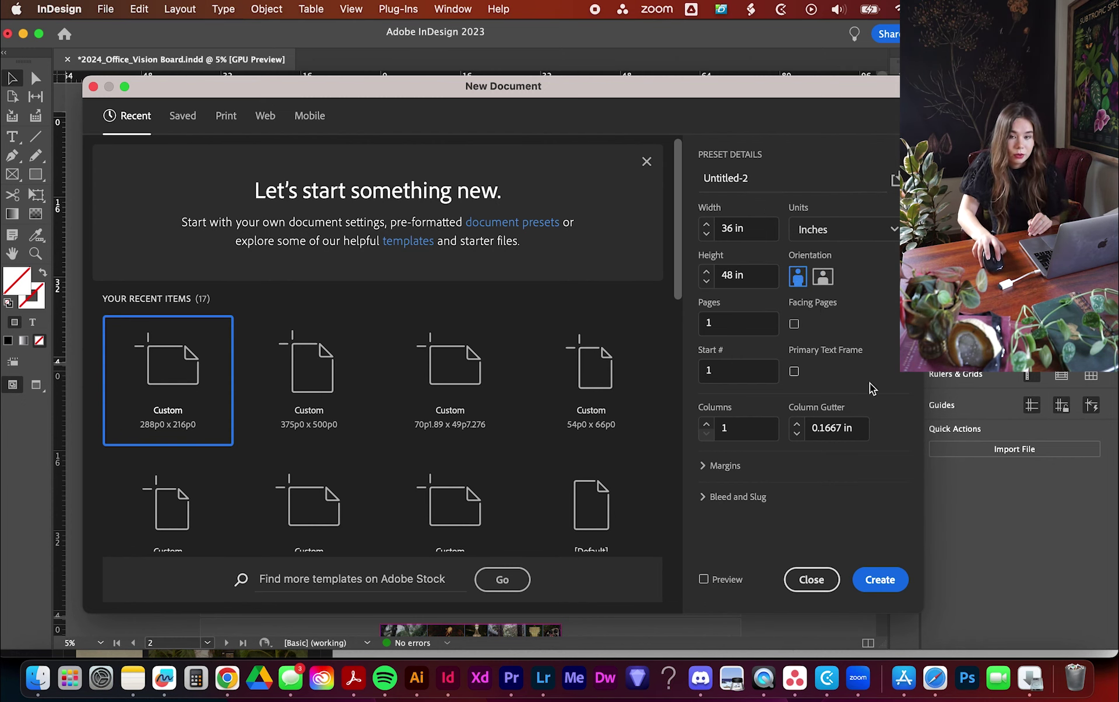
pyautogui.click(887, 583)
pyautogui.press('super+0')
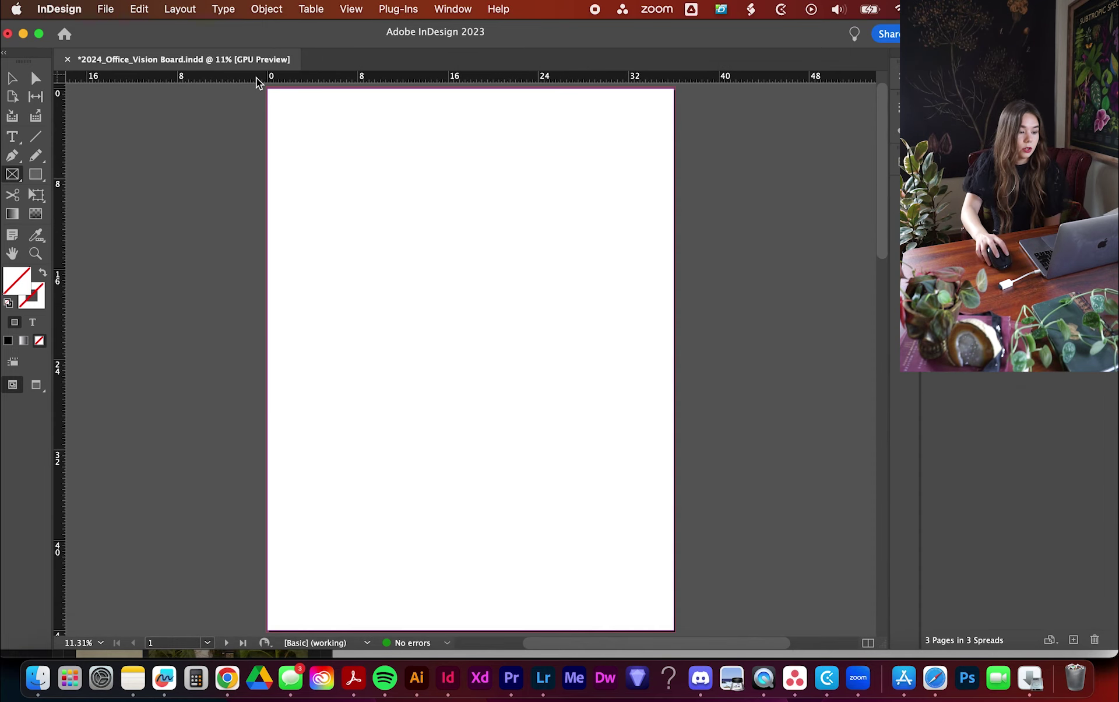
# - Draw a row of touching image frames in varied sizes along the blank page's upper edge, starting with one about 11 by 16 in
pyautogui.click(14, 175)
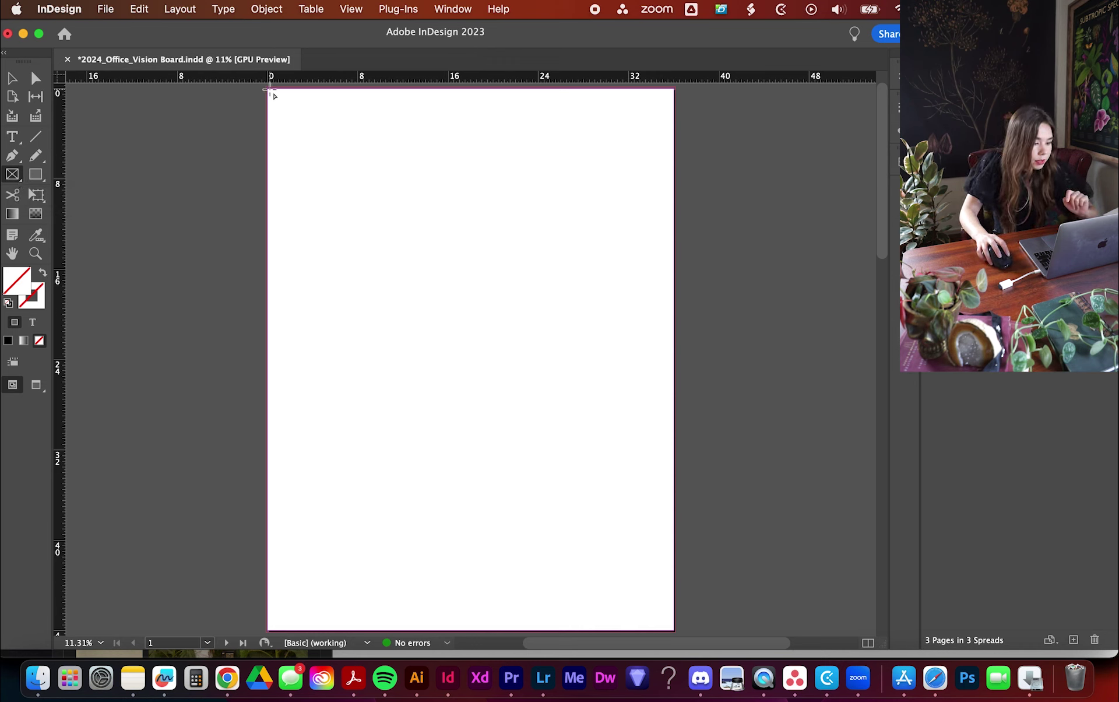
pyautogui.moveTo(268, 89); pyautogui.dragTo(391, 268)
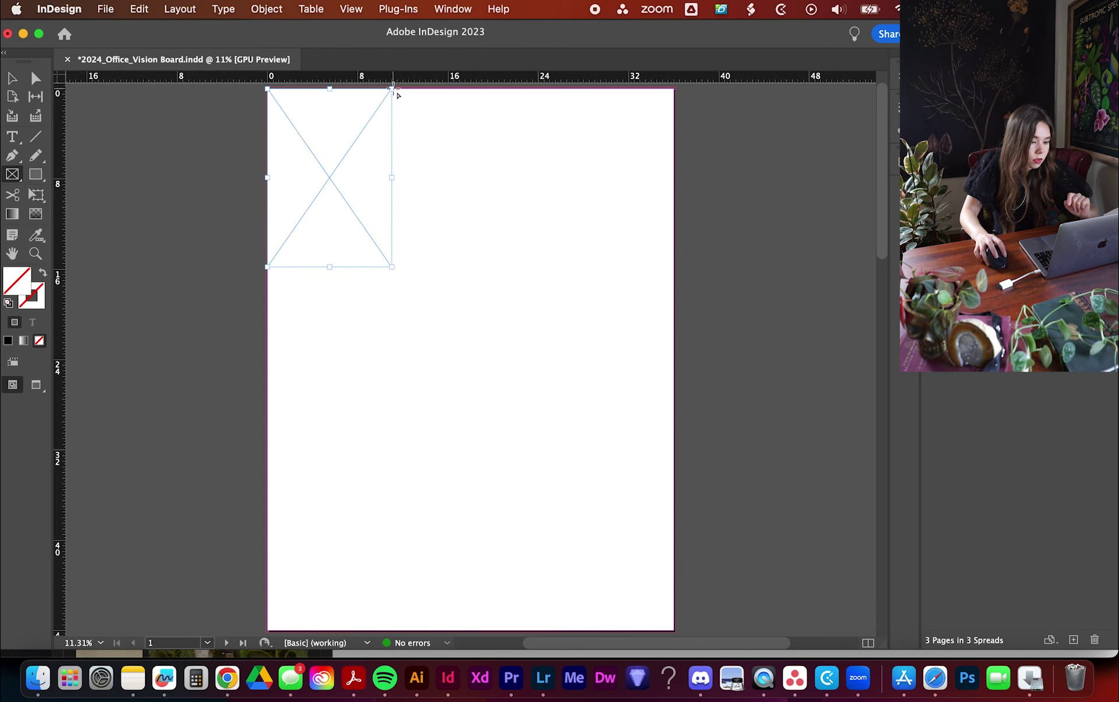
pyautogui.moveTo(393, 89); pyautogui.dragTo(491, 152)
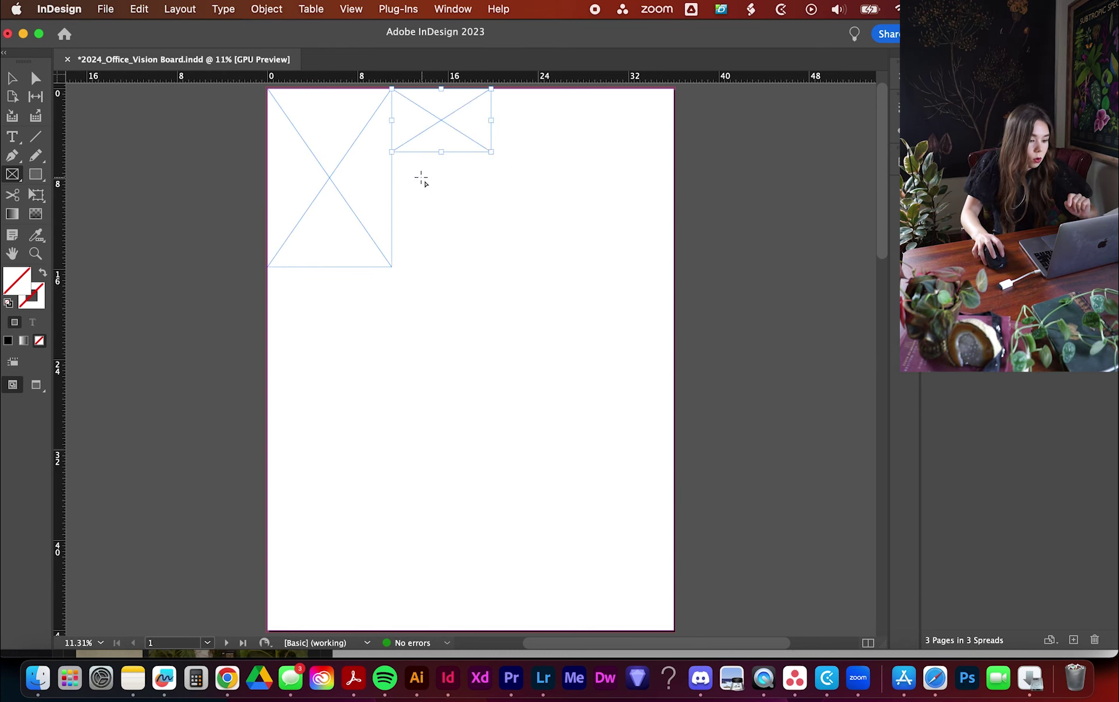
pyautogui.moveTo(391, 153); pyautogui.dragTo(491, 153)
pyautogui.moveTo(491, 89); pyautogui.dragTo(566, 217)
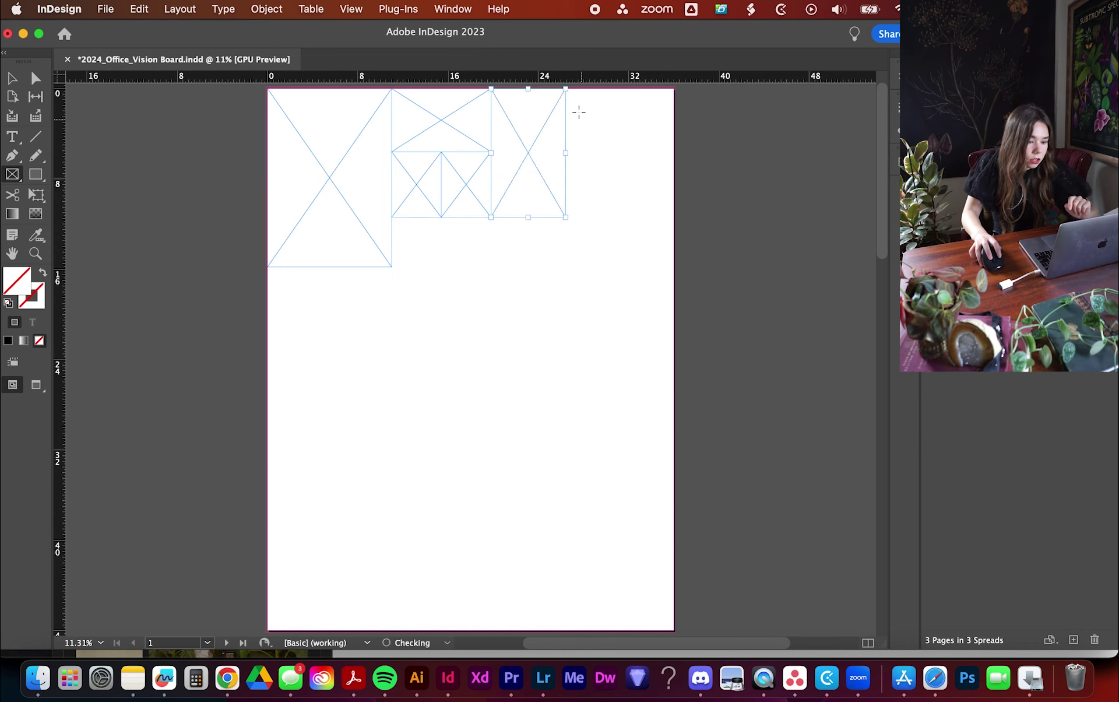
pyautogui.moveTo(566, 88); pyautogui.dragTo(675, 157)
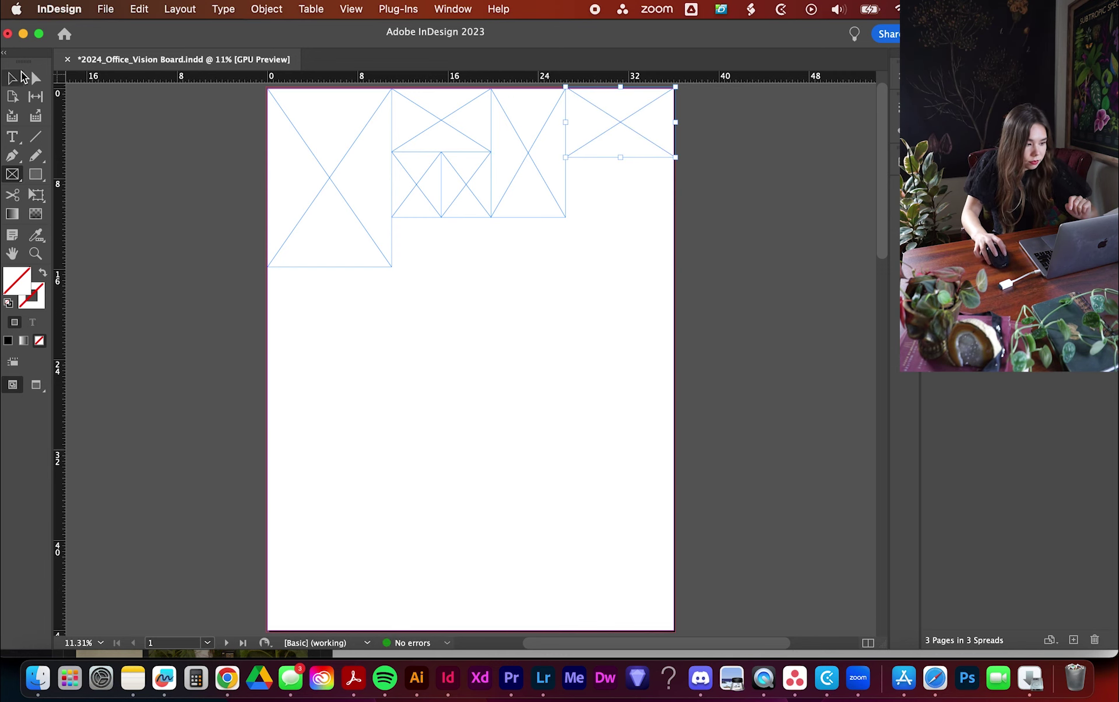
# - Place Artemis Garden.jpeg from the Assets folder in the large frame at the right edge of page 2's frame layout
pyautogui.click(12, 77)
pyautogui.scroll(-15, 701, 298)
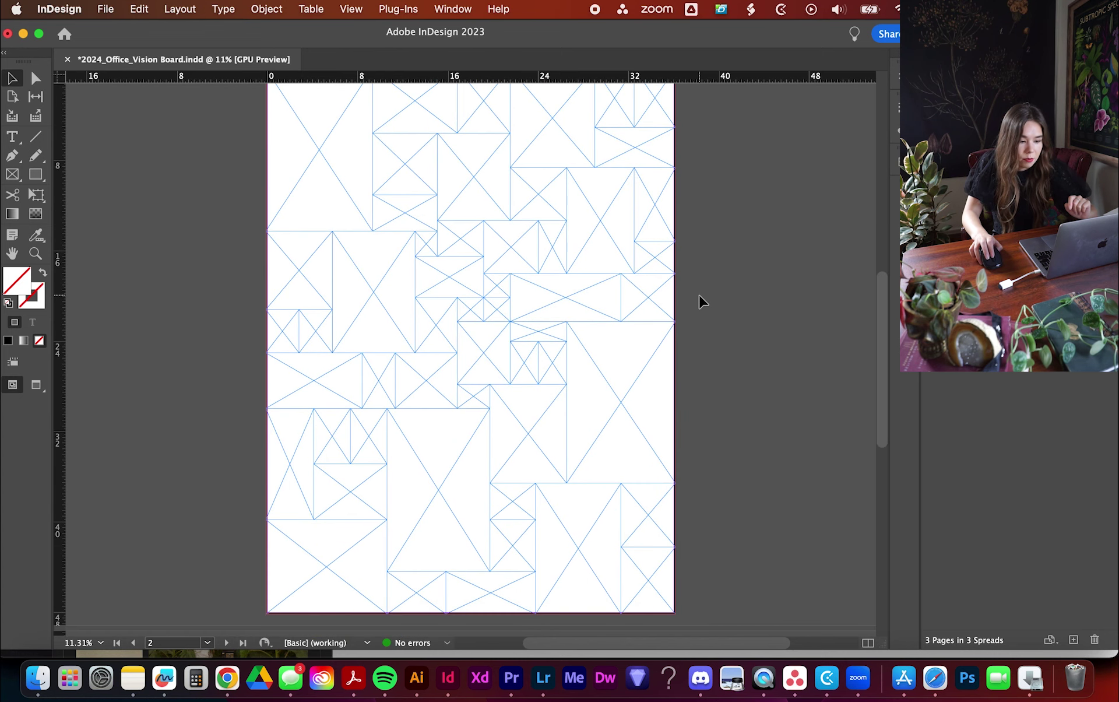
pyautogui.scroll(2, 698, 294)
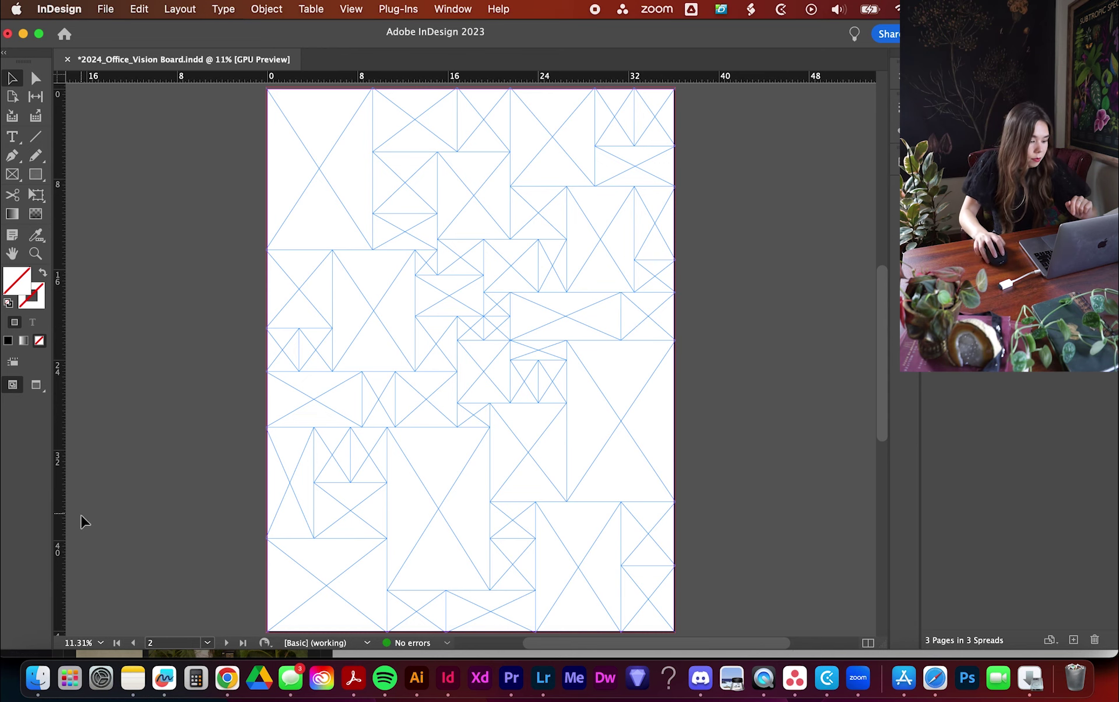
pyautogui.click(38, 676)
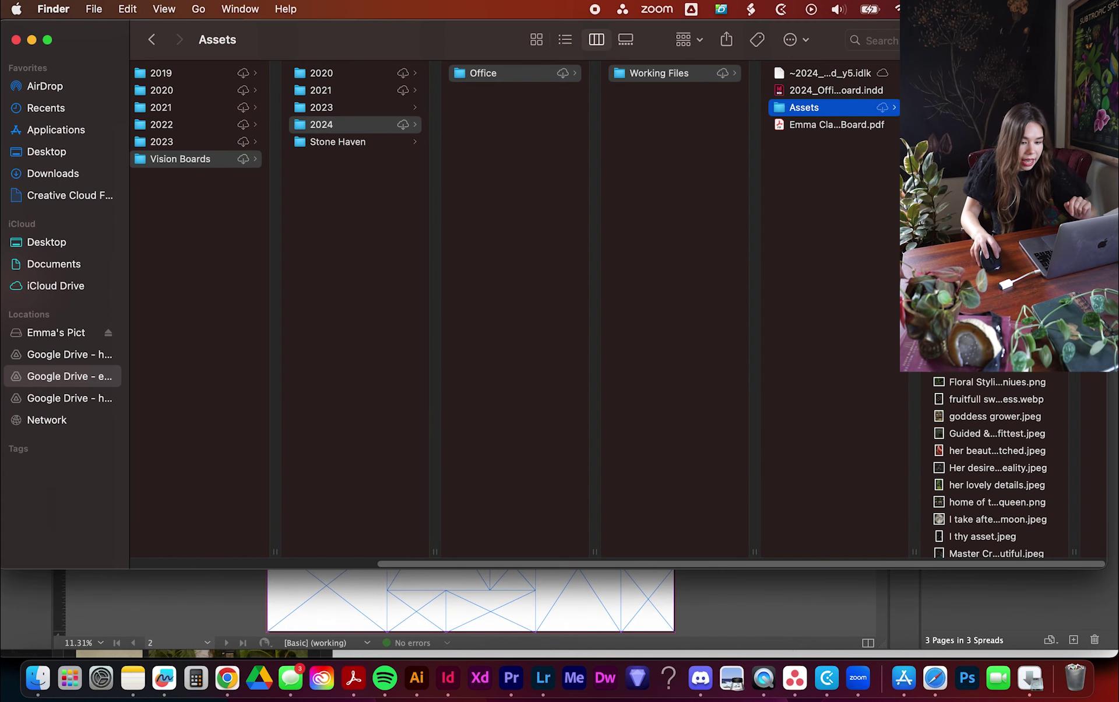
pyautogui.click(991, 108)
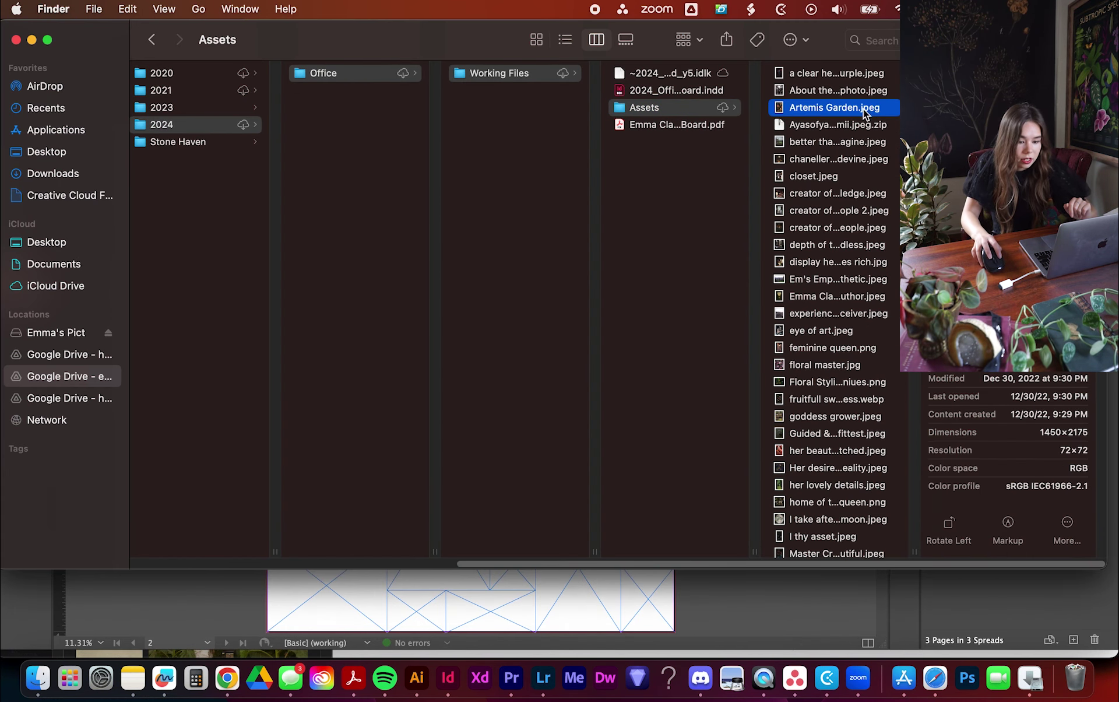
pyautogui.moveTo(865, 113); pyautogui.dragTo(627, 400)
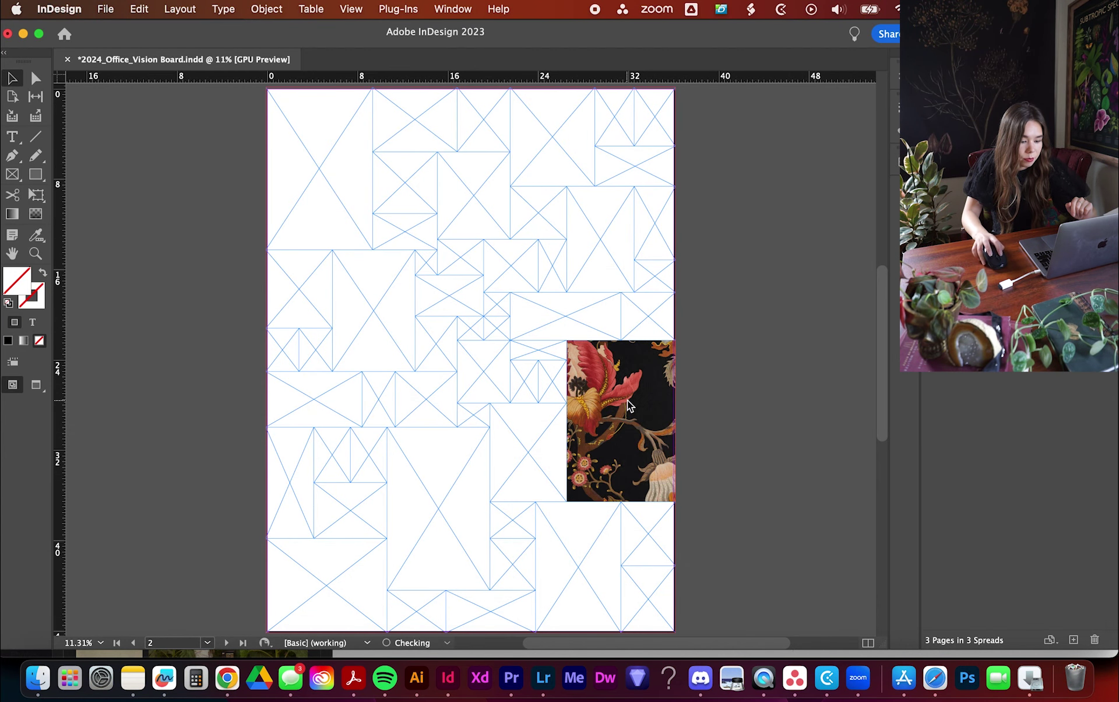
# - Scale the floral image down about its centre so it just covers its frame
pyautogui.click(621, 421)
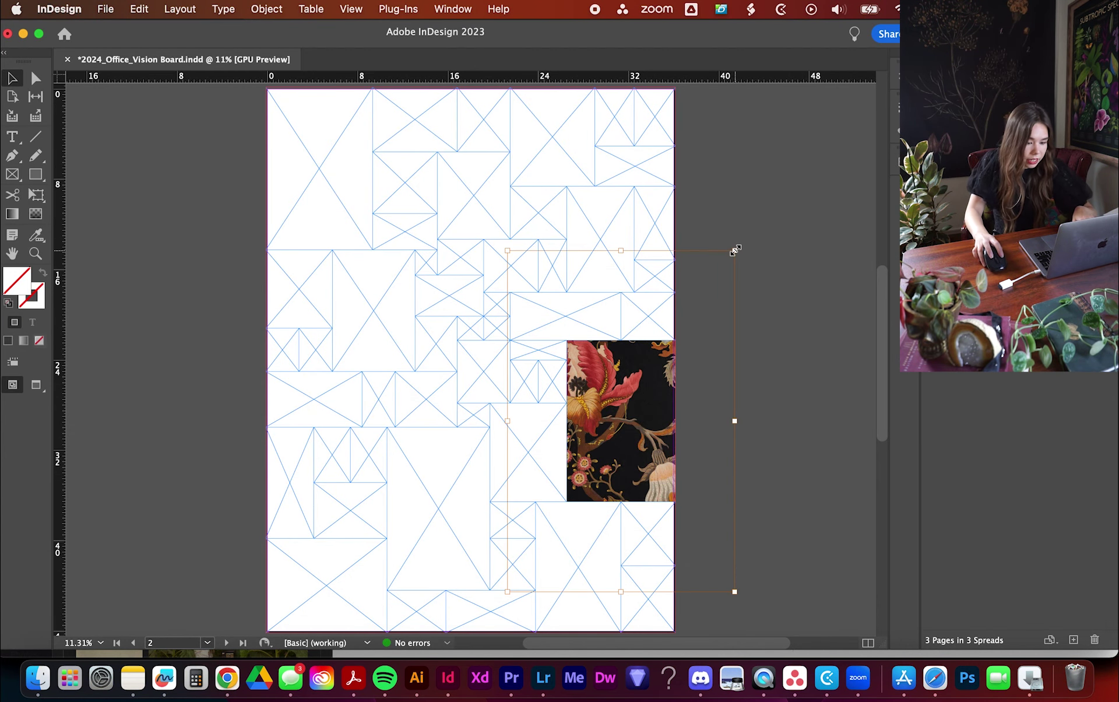
pyautogui.moveTo(736, 250); pyautogui.dragTo(684, 327)
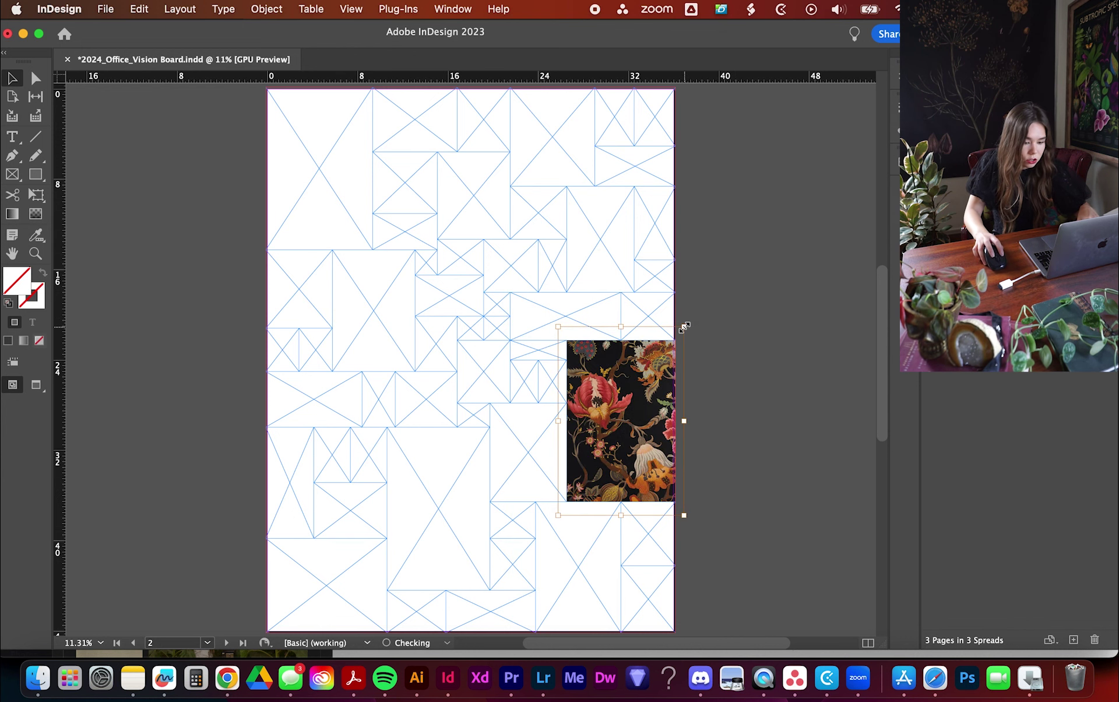
pyautogui.click(758, 486)
# - Place the star-and-crown image from the Assets folder in the small frame left of page 2's centre and shrink it to just cover the frame
pyautogui.click(44, 664)
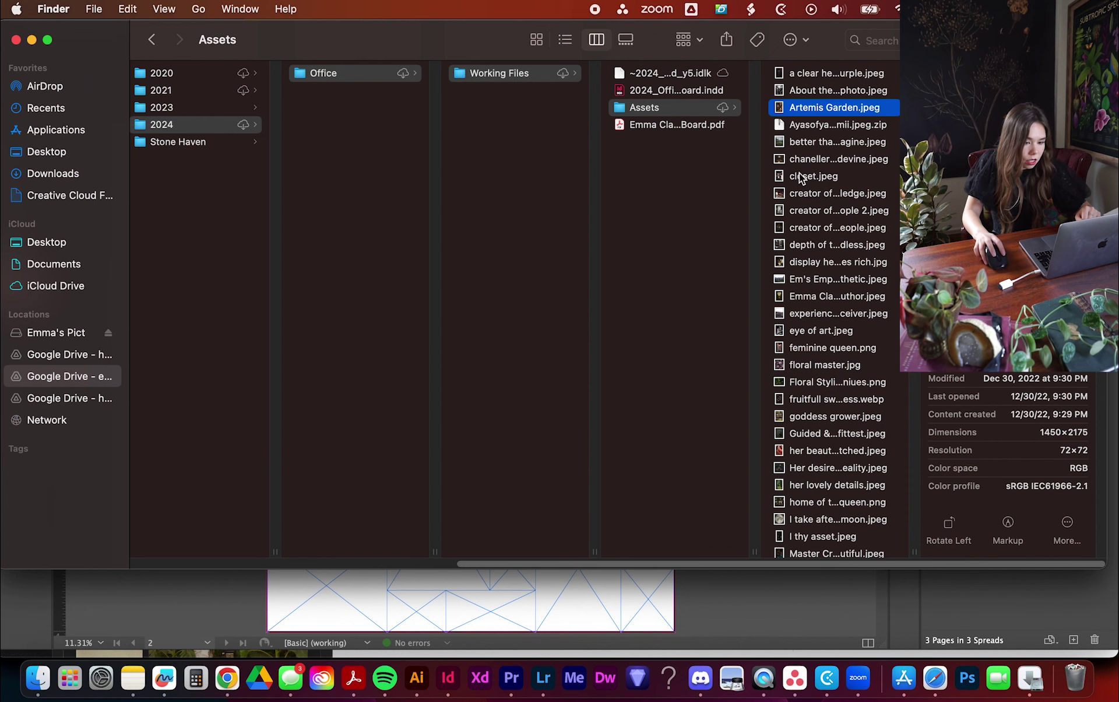
pyautogui.moveTo(813, 159); pyautogui.dragTo(440, 404)
pyautogui.click(431, 392)
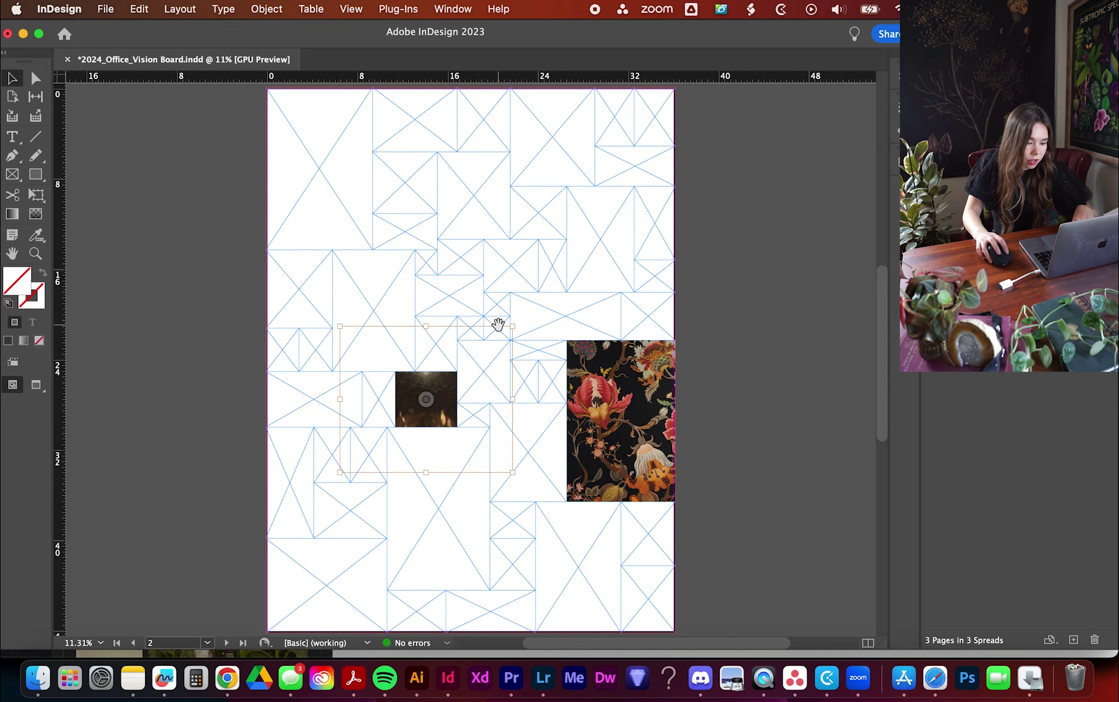
pyautogui.moveTo(515, 328); pyautogui.dragTo(463, 368)
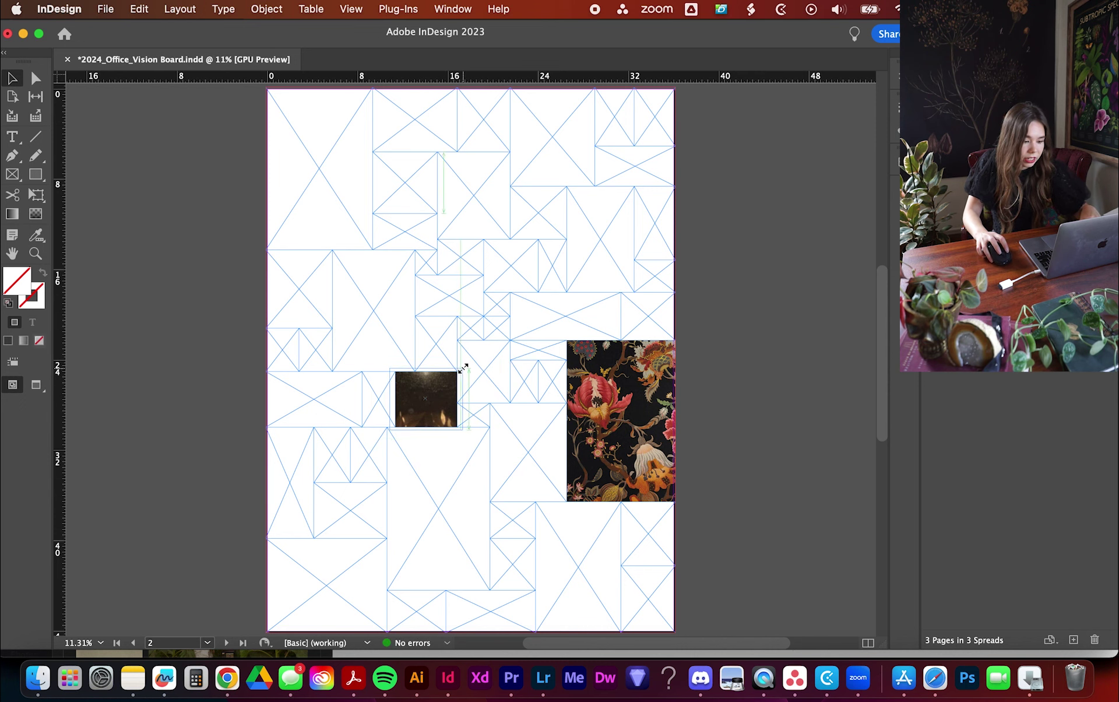
pyautogui.click(795, 351)
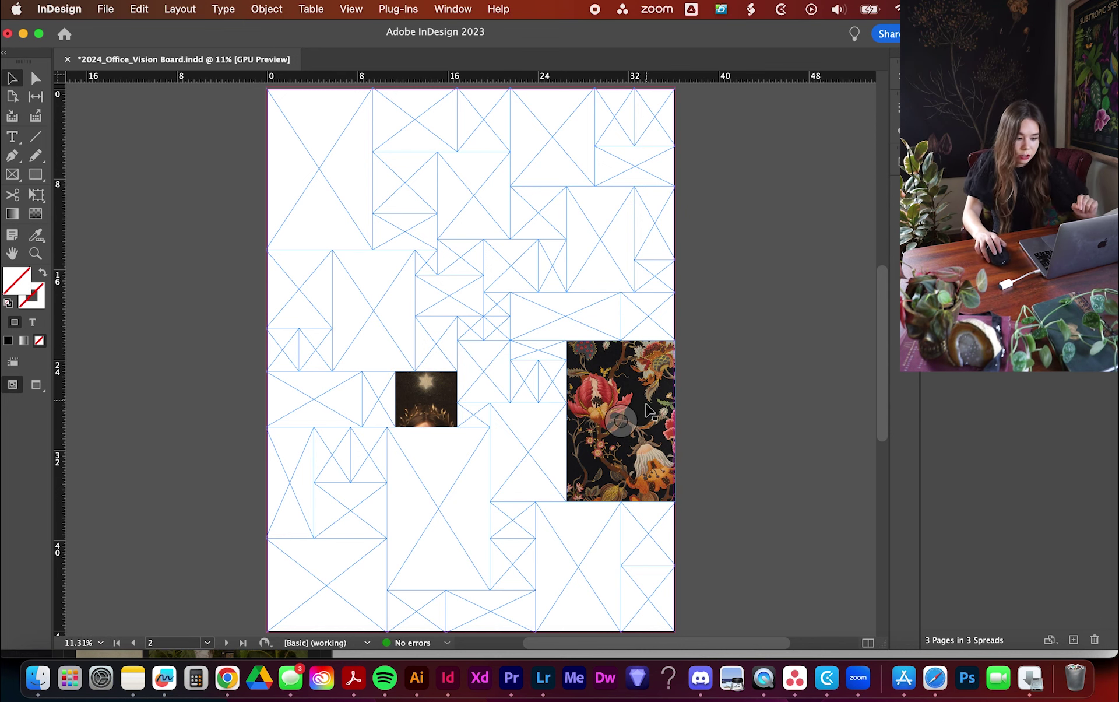
# - Export the finished board document as a PDF to the Working Files folder using the Press Quality preset and the document name
pyautogui.scroll(-1, 709, 436)
pyautogui.scroll(-15, 708, 432)
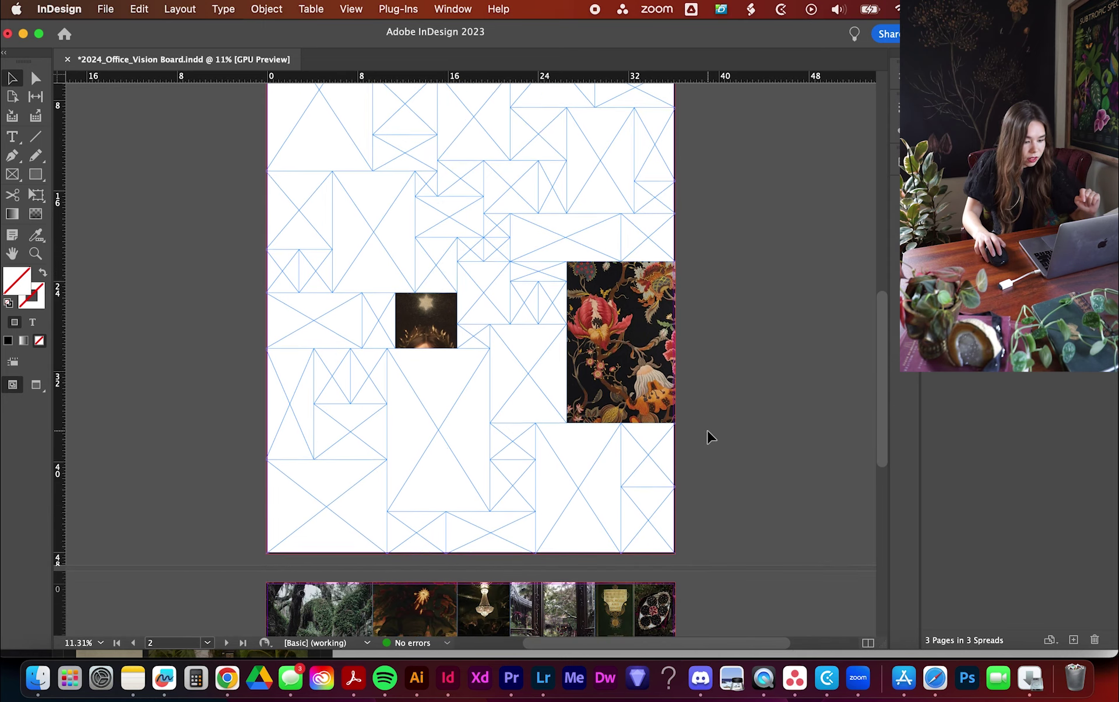
pyautogui.scroll(-5, 708, 431)
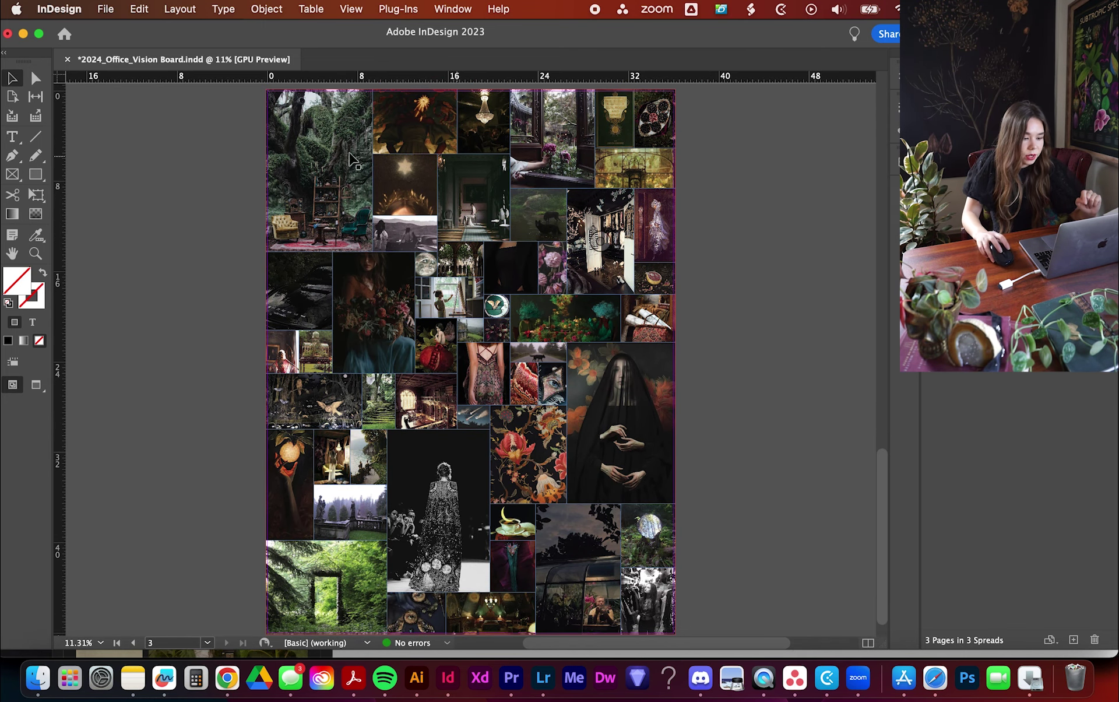
pyautogui.click(104, 9)
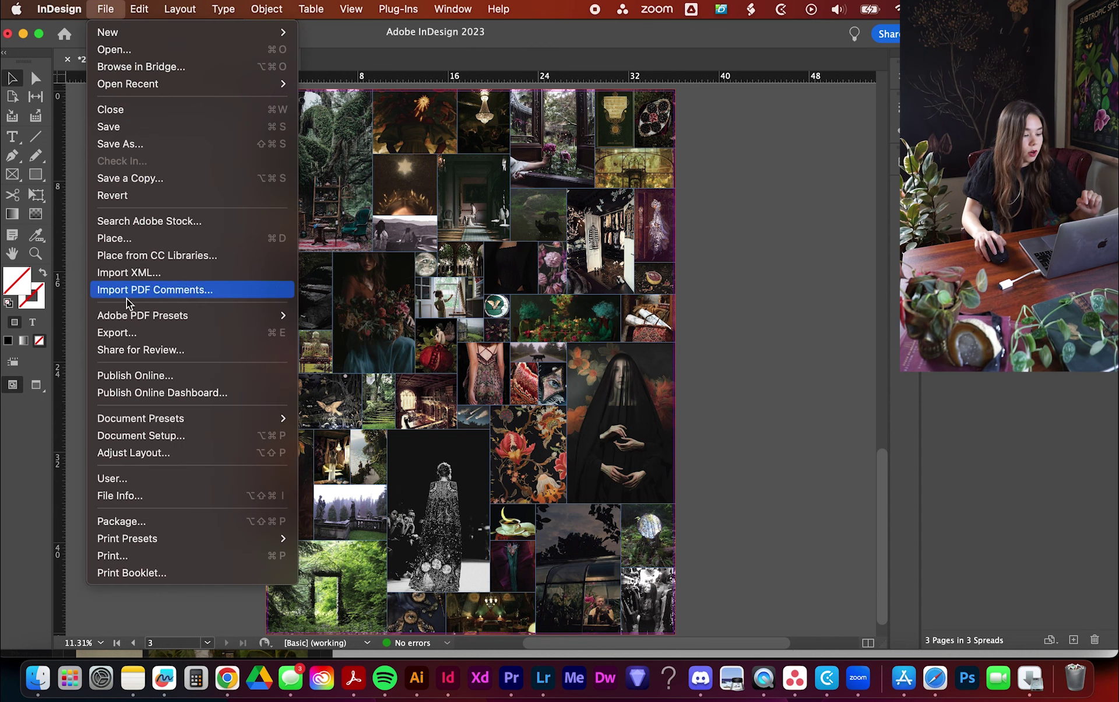
pyautogui.moveTo(133, 318)
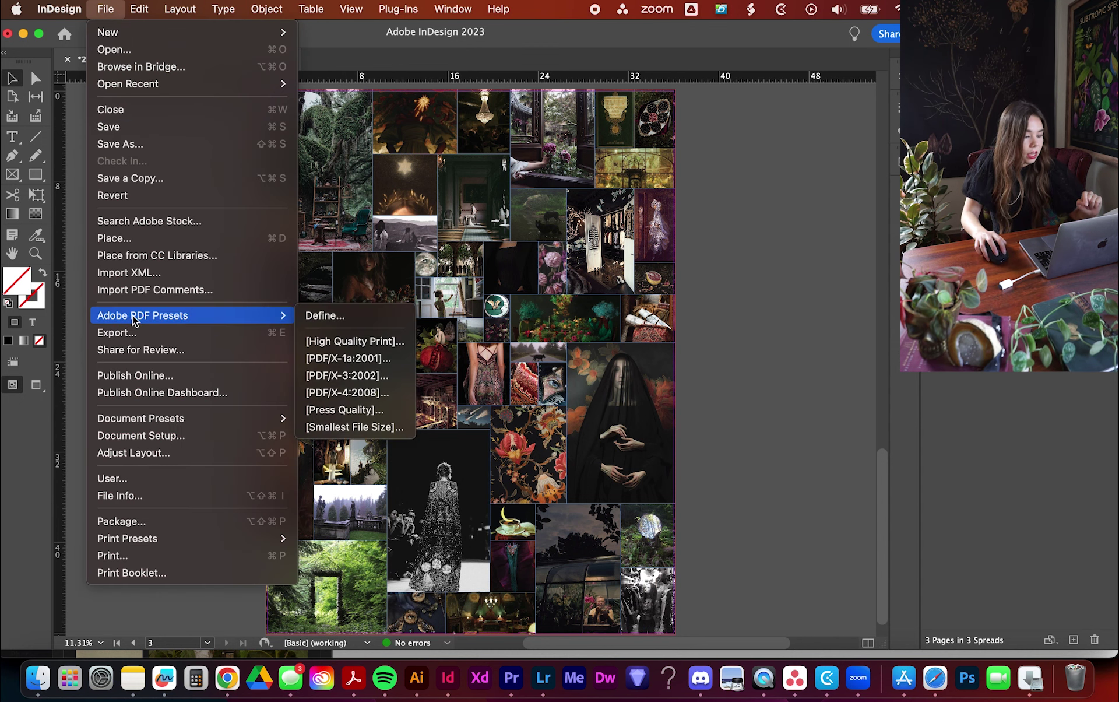
pyautogui.click(366, 411)
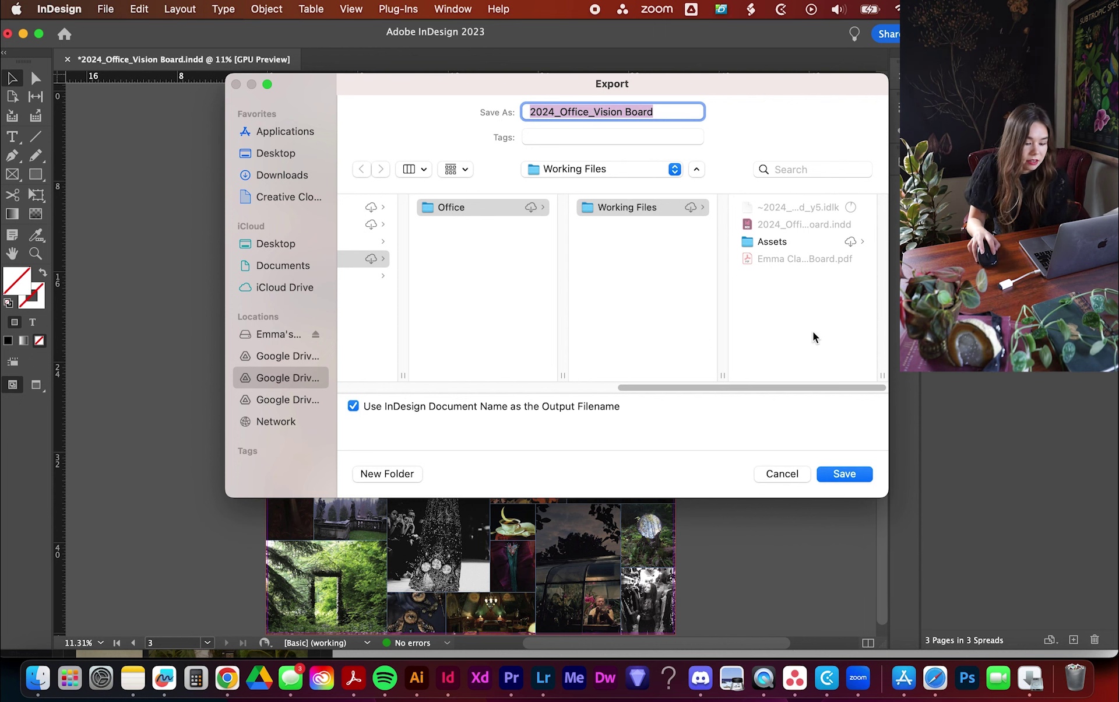
pyautogui.click(845, 474)
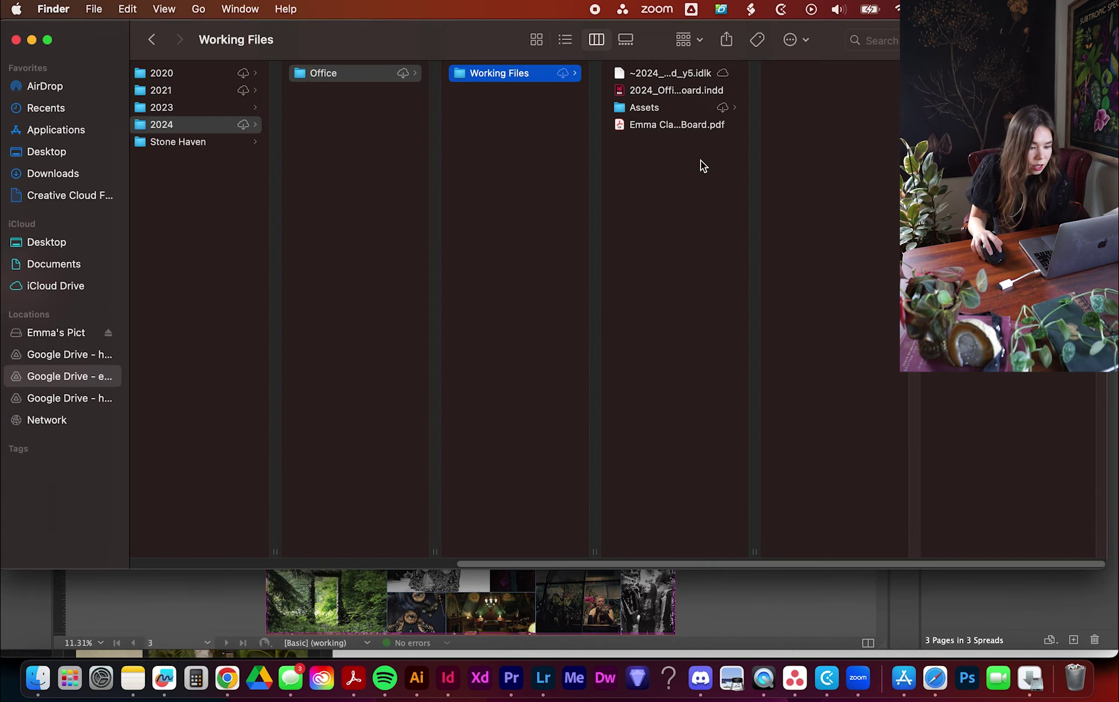
# - Bring up the choice of applications for opening the vision board PDF in the Working Files folder
pyautogui.click(687, 127)
pyautogui.rightClick(688, 127)
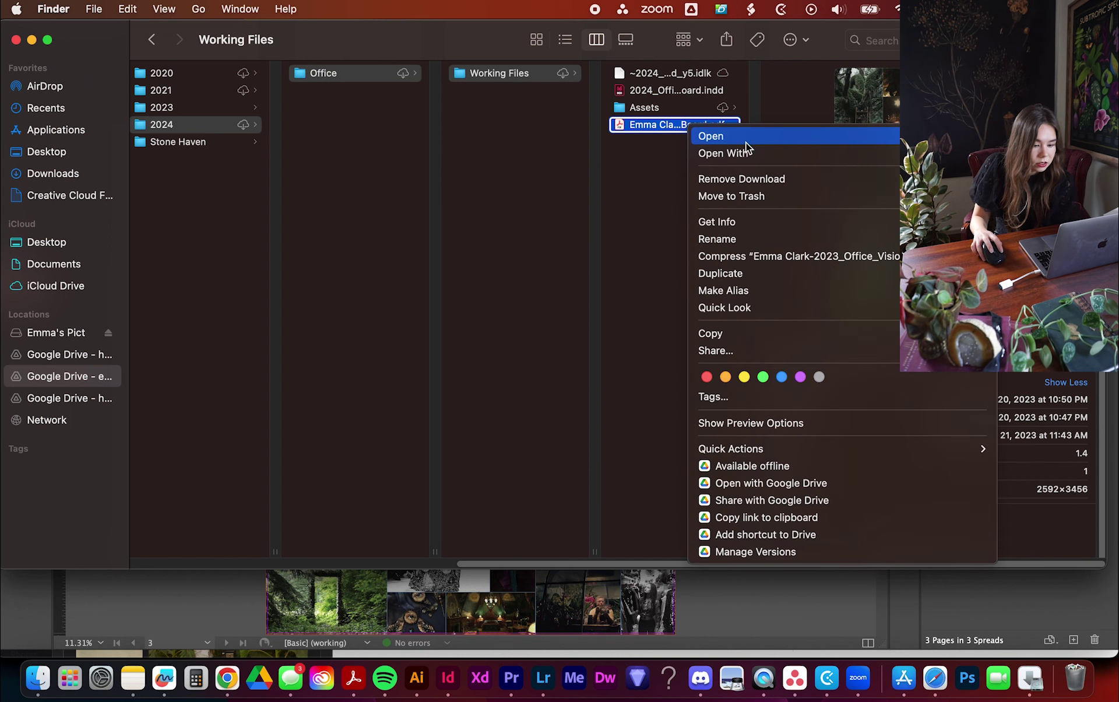
pyautogui.moveTo(748, 153)
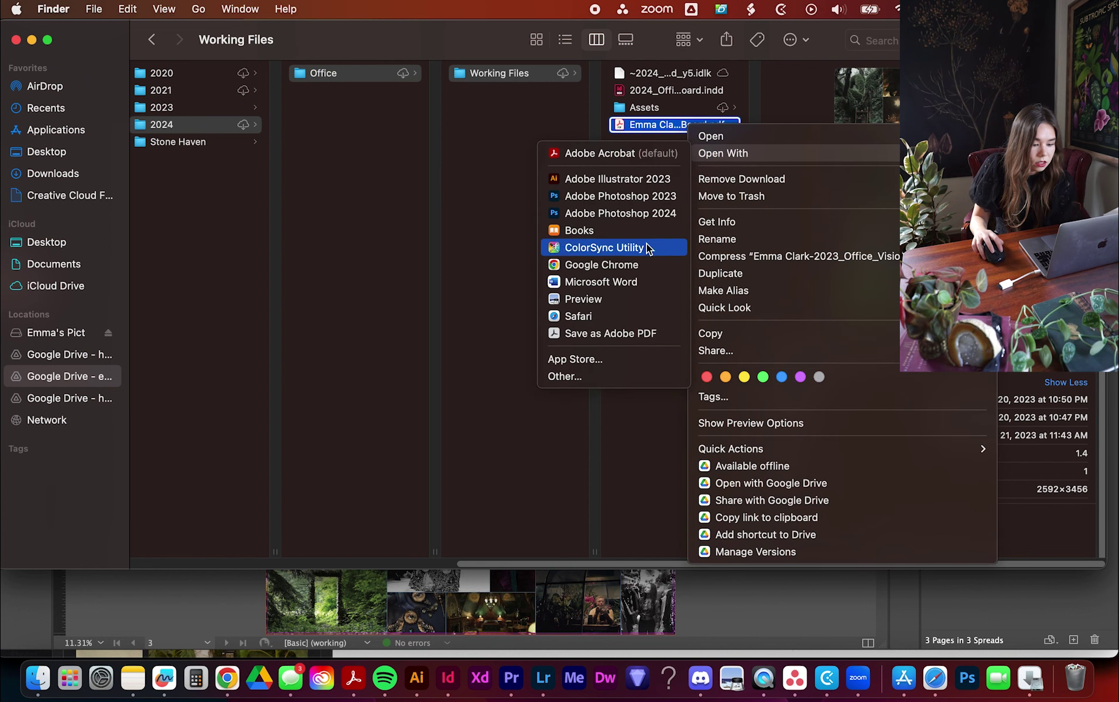